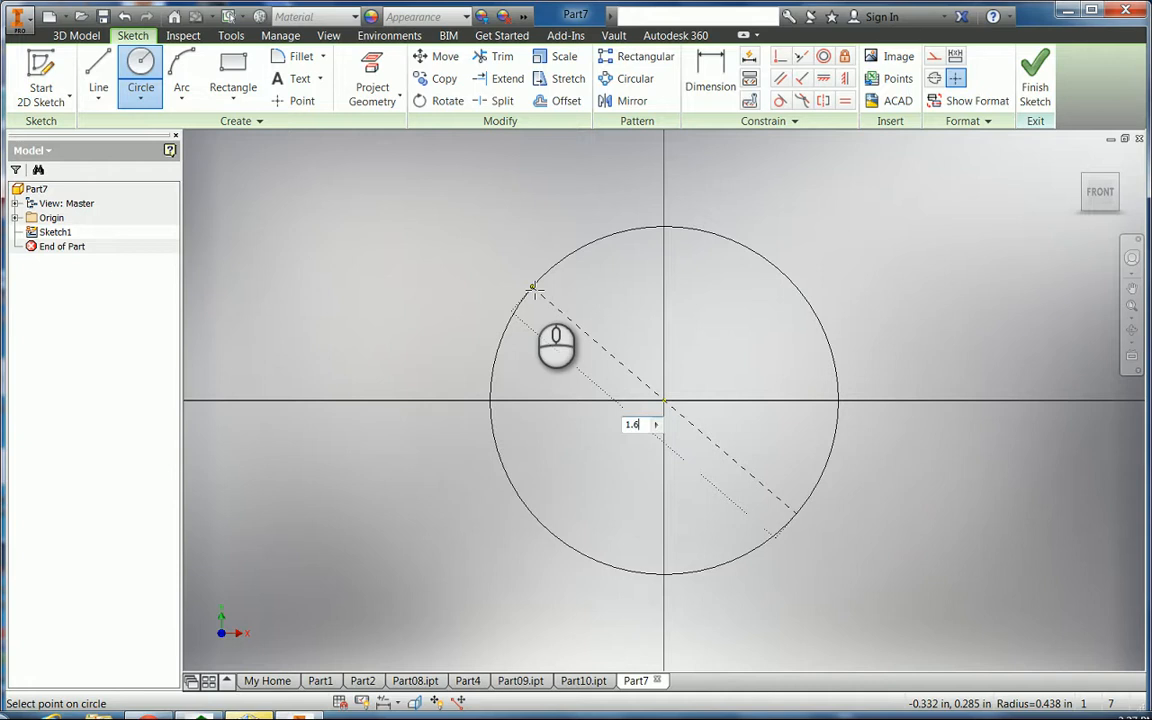
Draw two concentric circles centred on the origin with diameters of 1.650 in and 1.550 in
{"action": "key", "text": "Tab"}
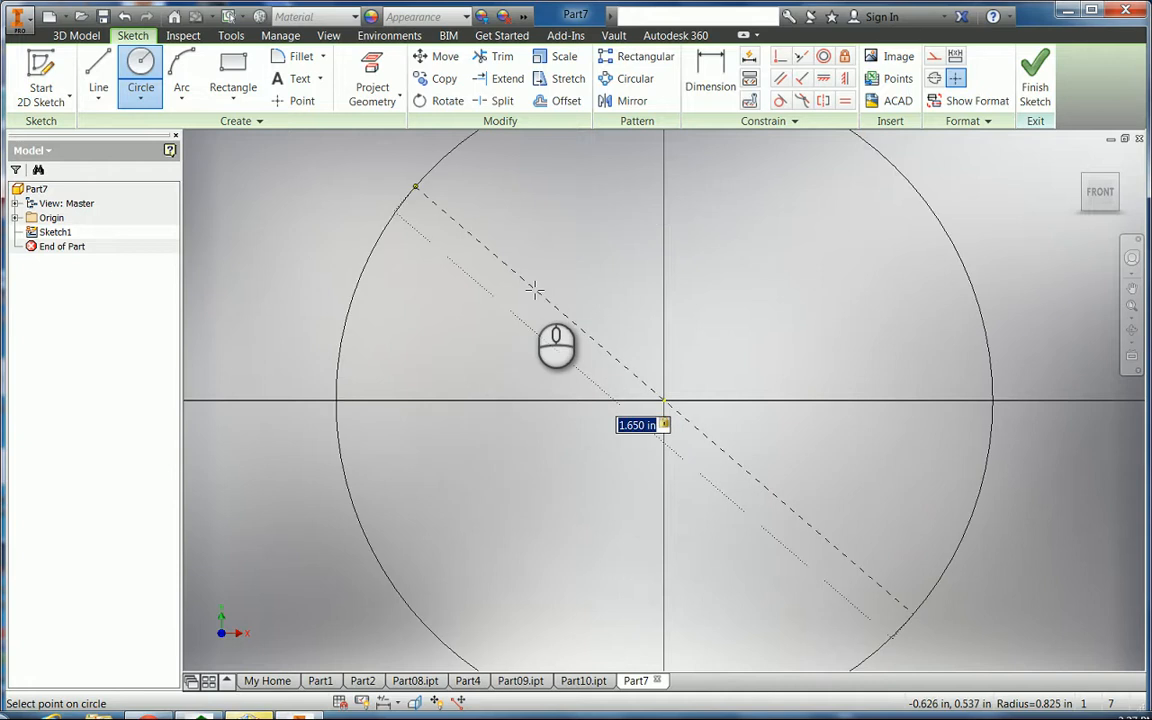
{"action": "left_click", "coordinate": [535, 290]}
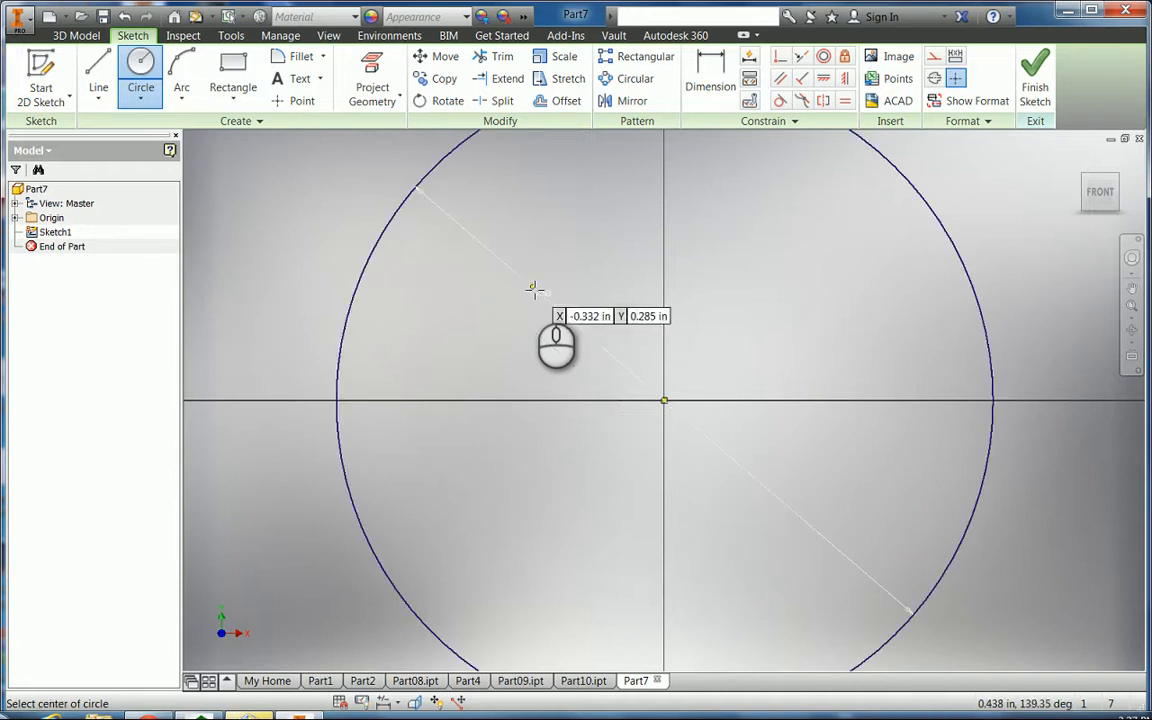
{"action": "left_click", "coordinate": [664, 400]}
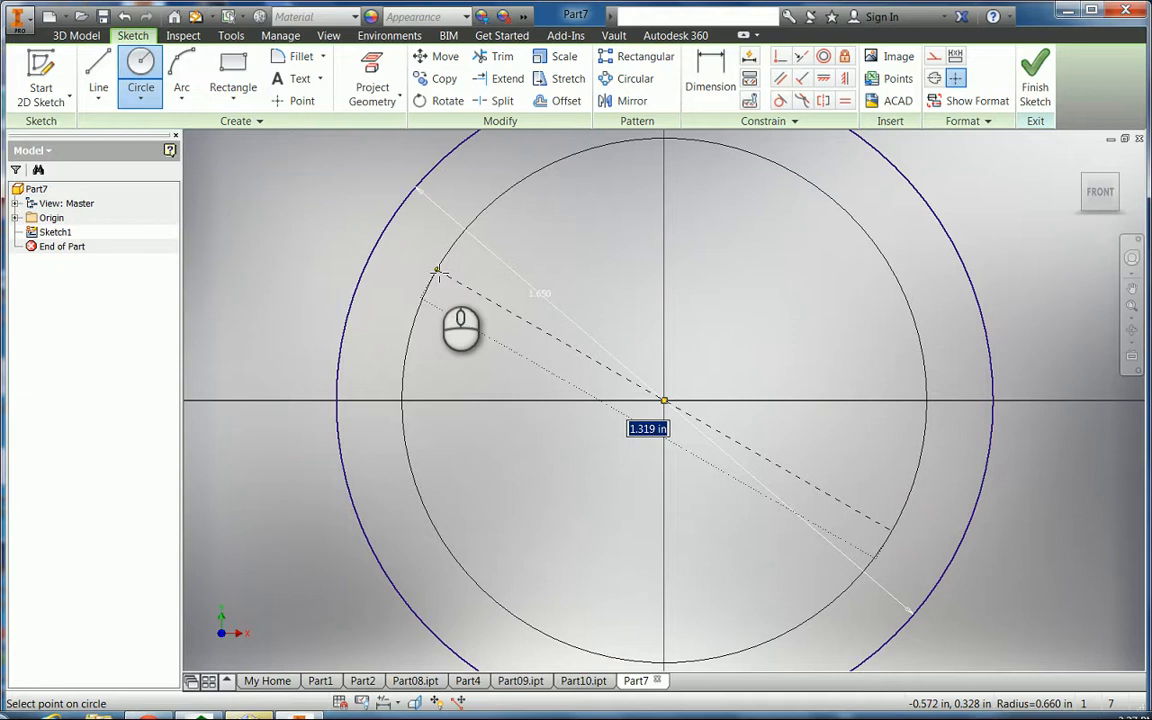
{"action": "type", "text": "1.55"}
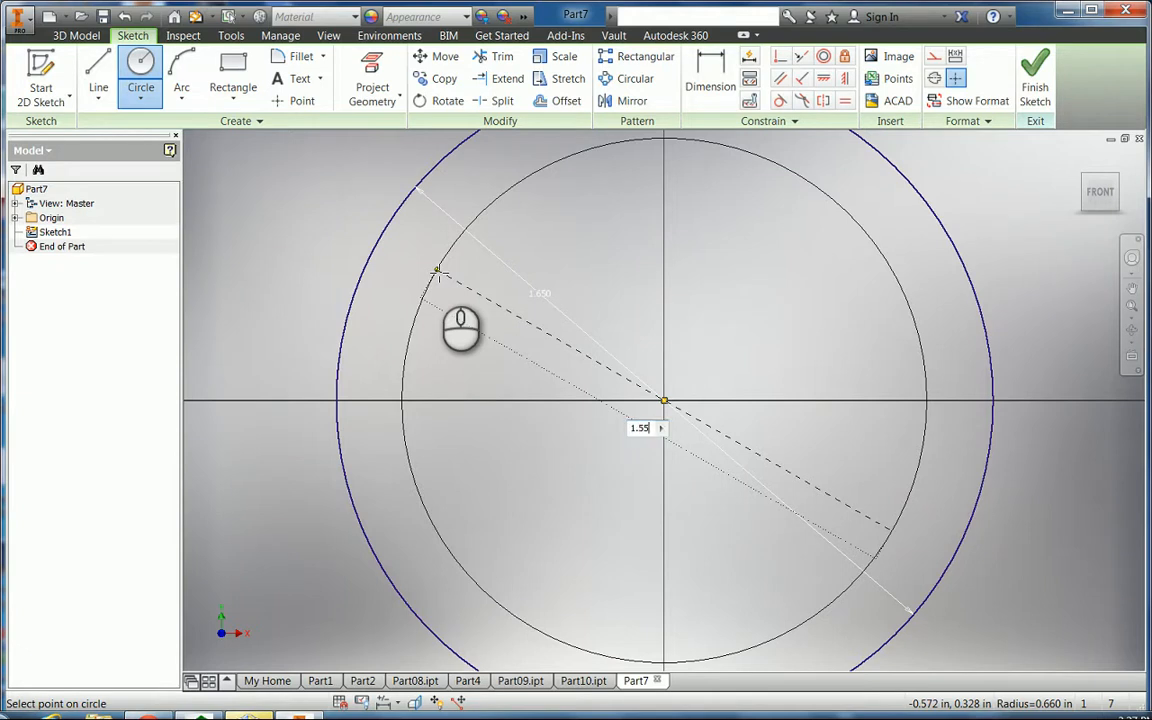
{"action": "type", "text": "0"}
{"action": "key", "text": "Tab"}
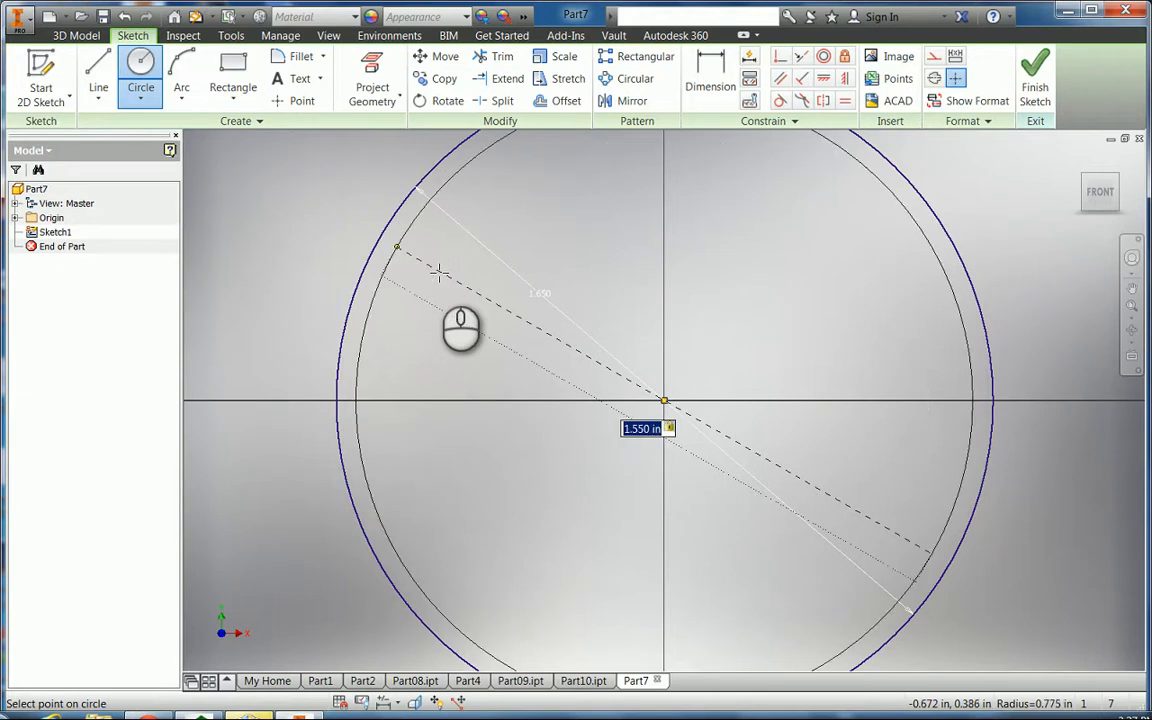
{"action": "left_click", "coordinate": [491, 332]}
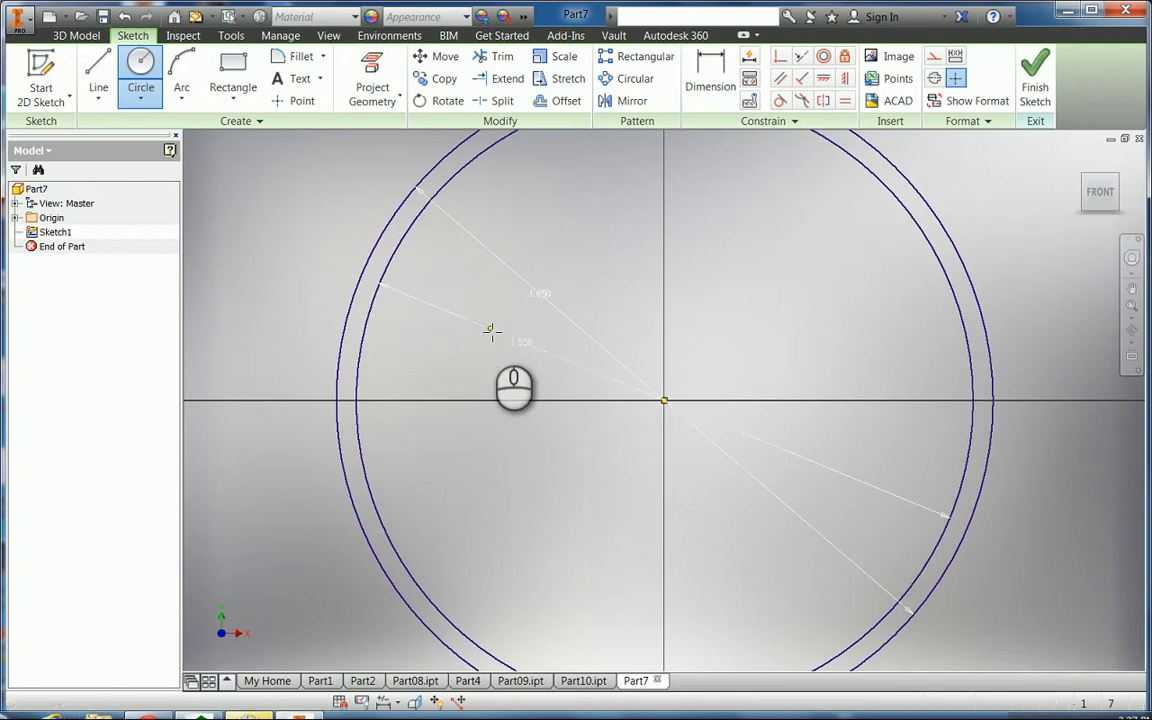
Add a third concentric circle with a diameter of 1.550-.03 in and finish the sketch
{"action": "left_click", "coordinate": [664, 401]}
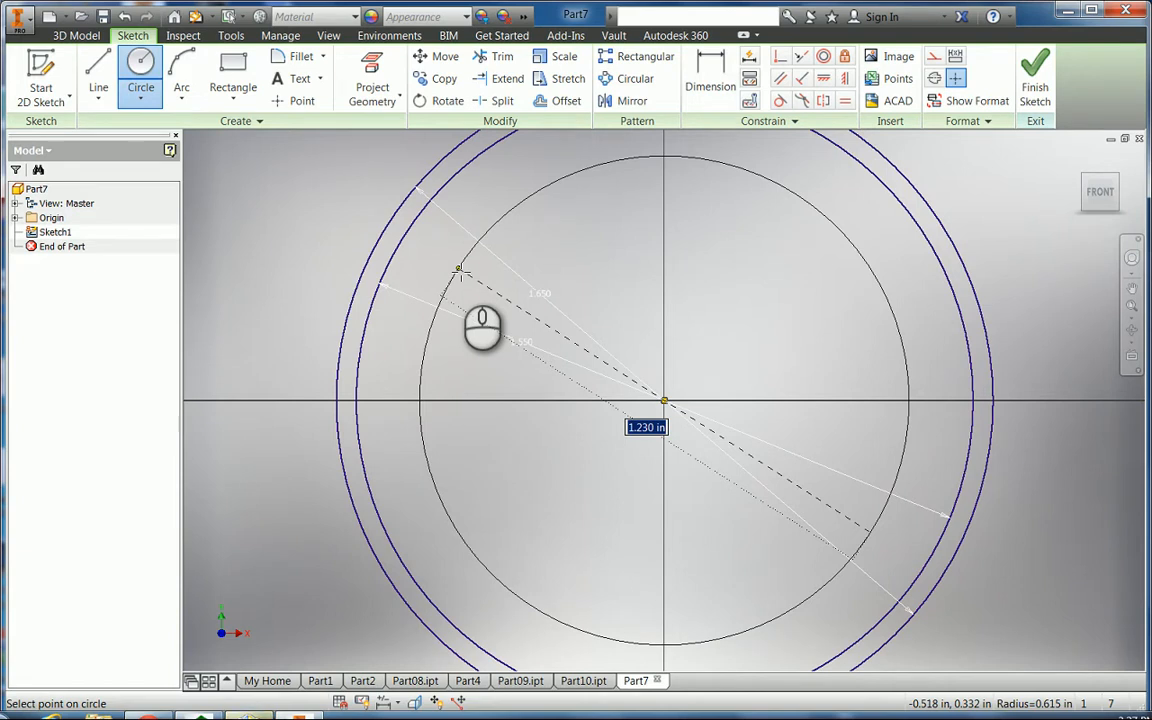
{"action": "type", "text": "1"}
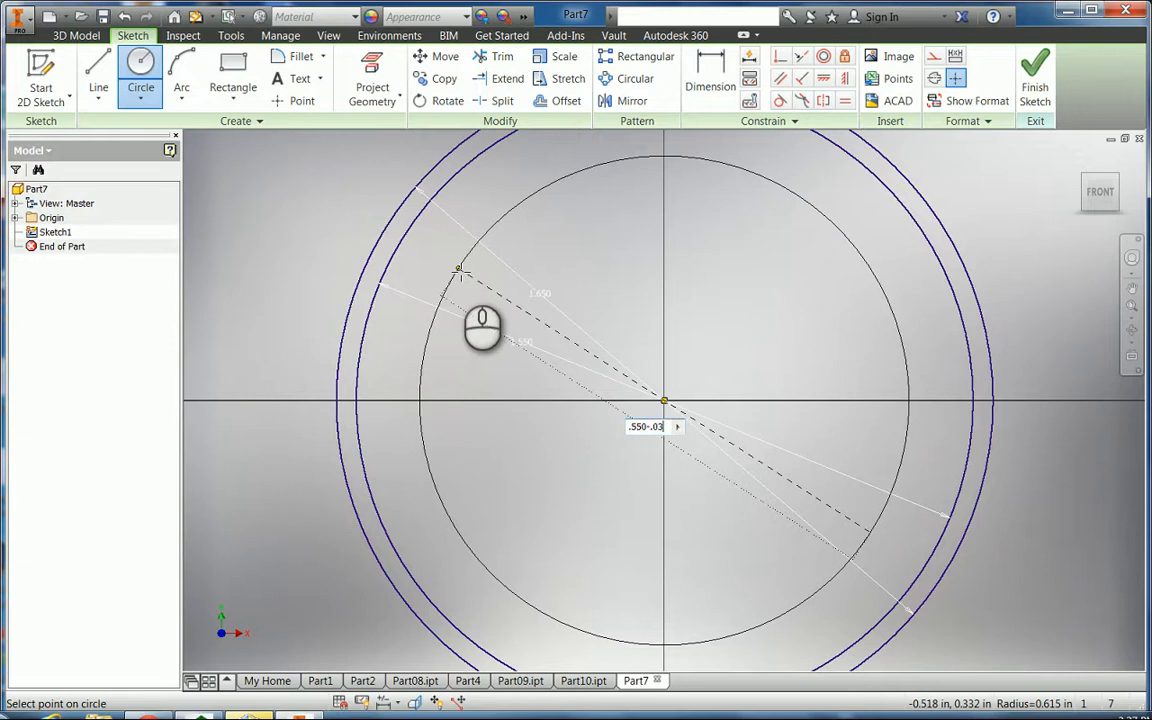
{"action": "key", "text": "Tab"}
{"action": "left_click", "coordinate": [461, 270]}
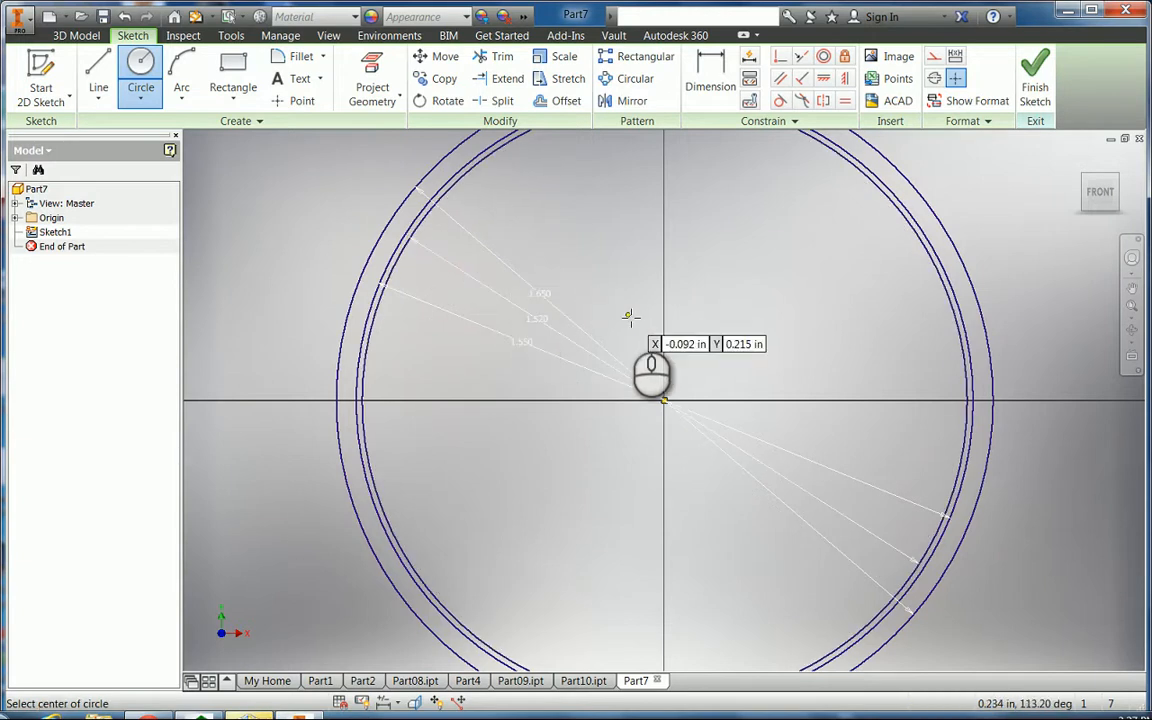
{"action": "left_click", "coordinate": [1035, 85]}
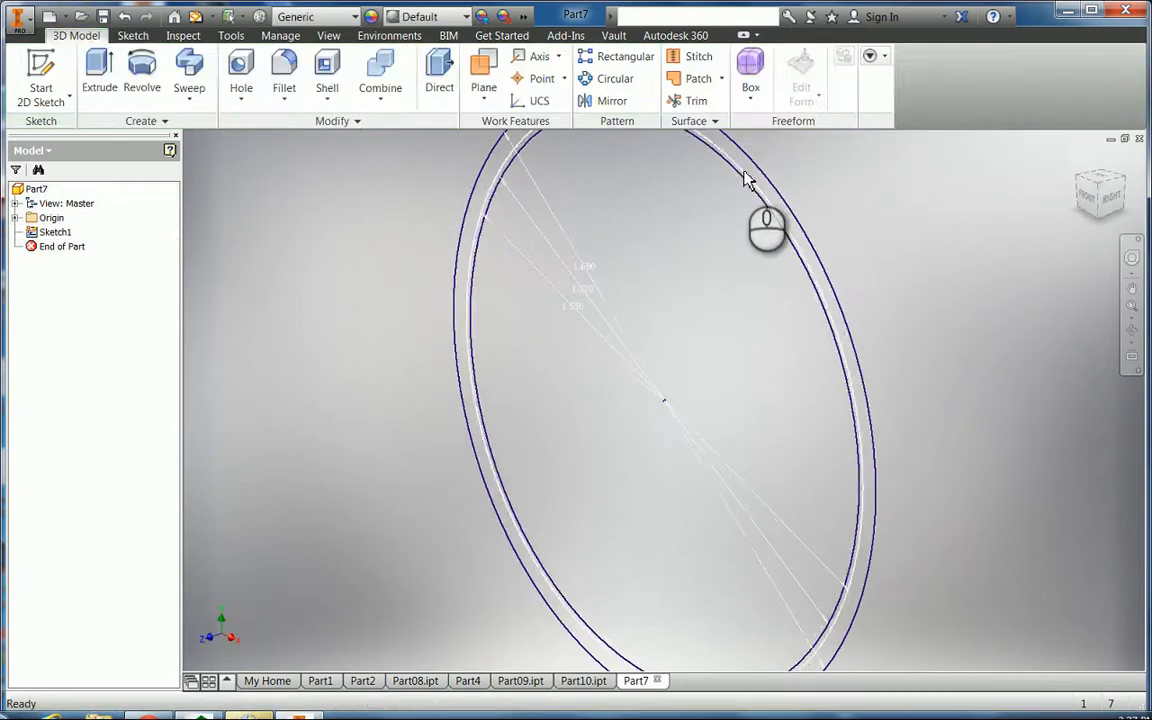
Extrude the ring between the 1.650 in and 1.550 in circles symmetrically by .5 in as a new solid
{"action": "scroll", "coordinate": [753, 183], "scroll_direction": "up", "scroll_amount": 2}
{"action": "scroll", "coordinate": [752, 178], "scroll_direction": "down", "scroll_amount": 3}
{"action": "scroll", "coordinate": [752, 176], "scroll_direction": "down", "scroll_amount": 2}
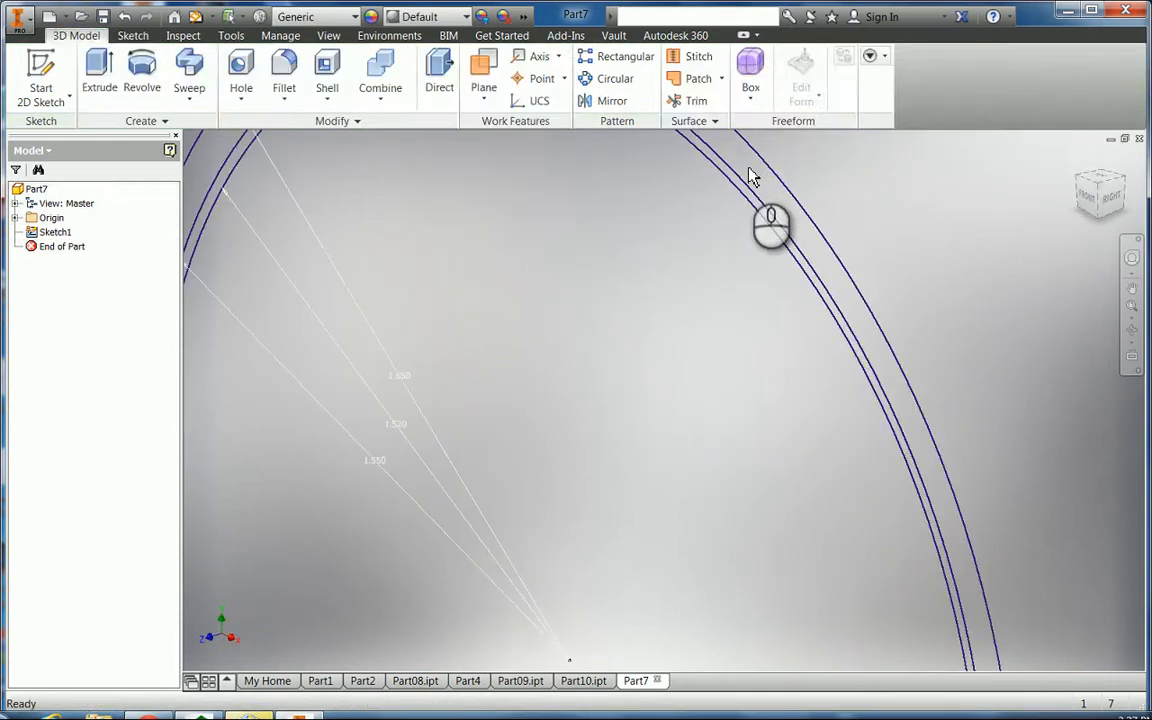
{"action": "left_click", "coordinate": [98, 72]}
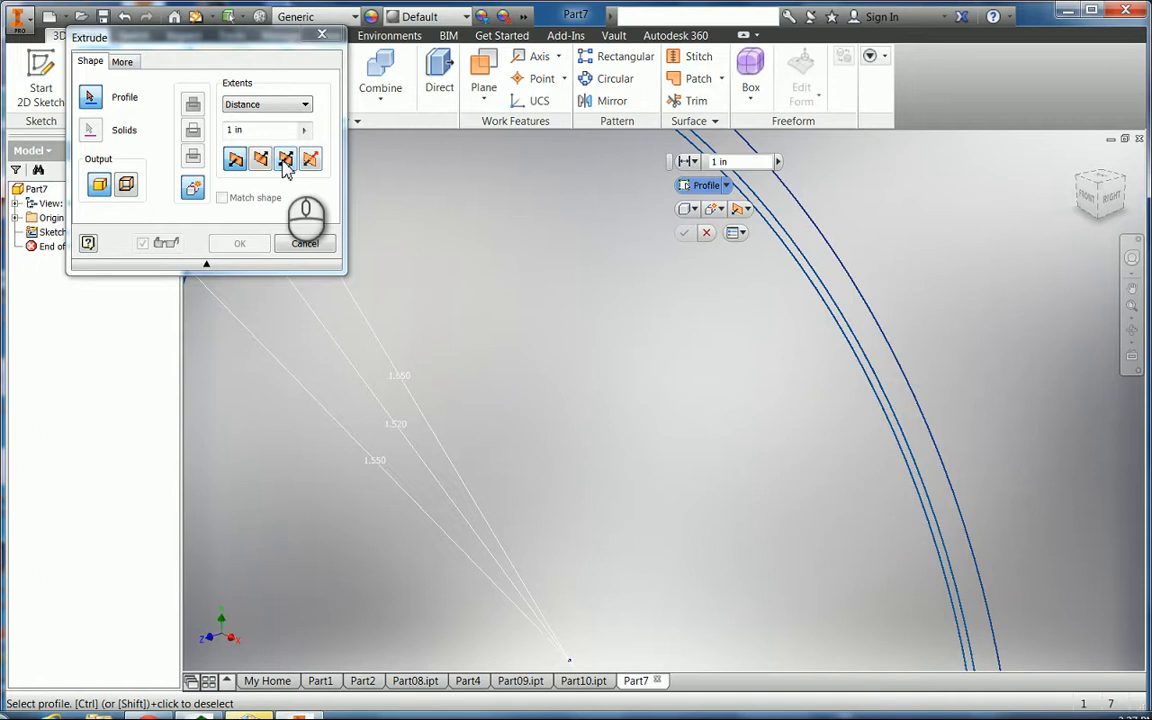
{"action": "left_click", "coordinate": [286, 160]}
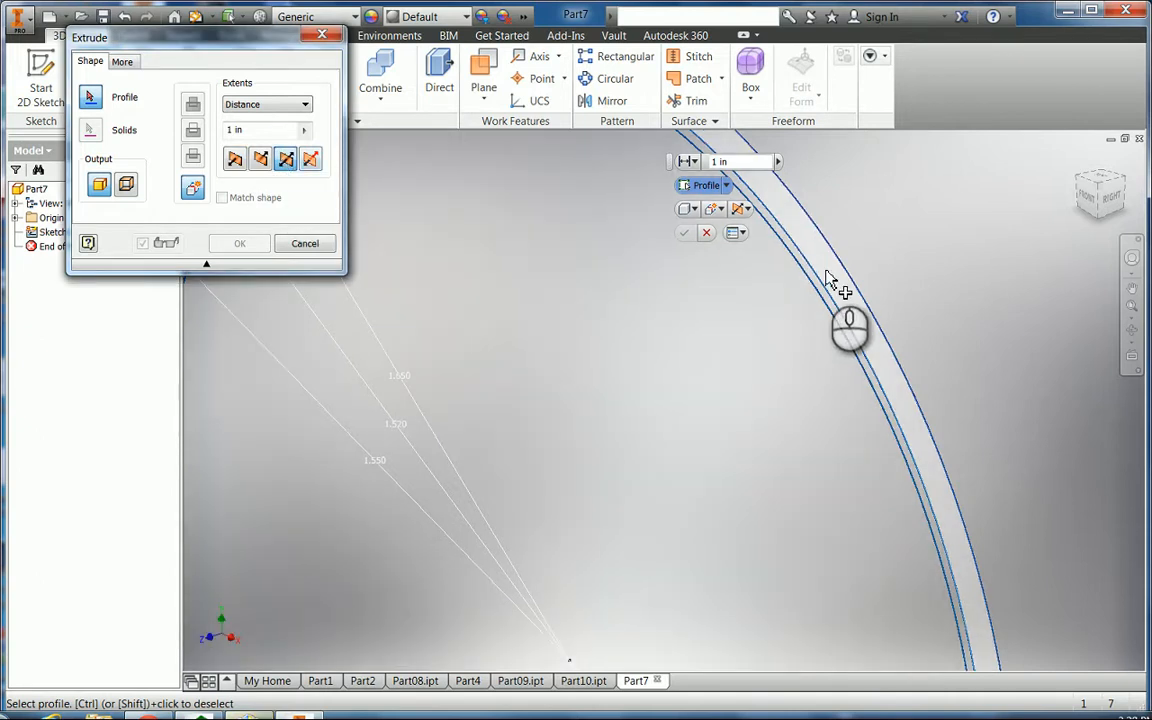
{"action": "left_click", "coordinate": [828, 278]}
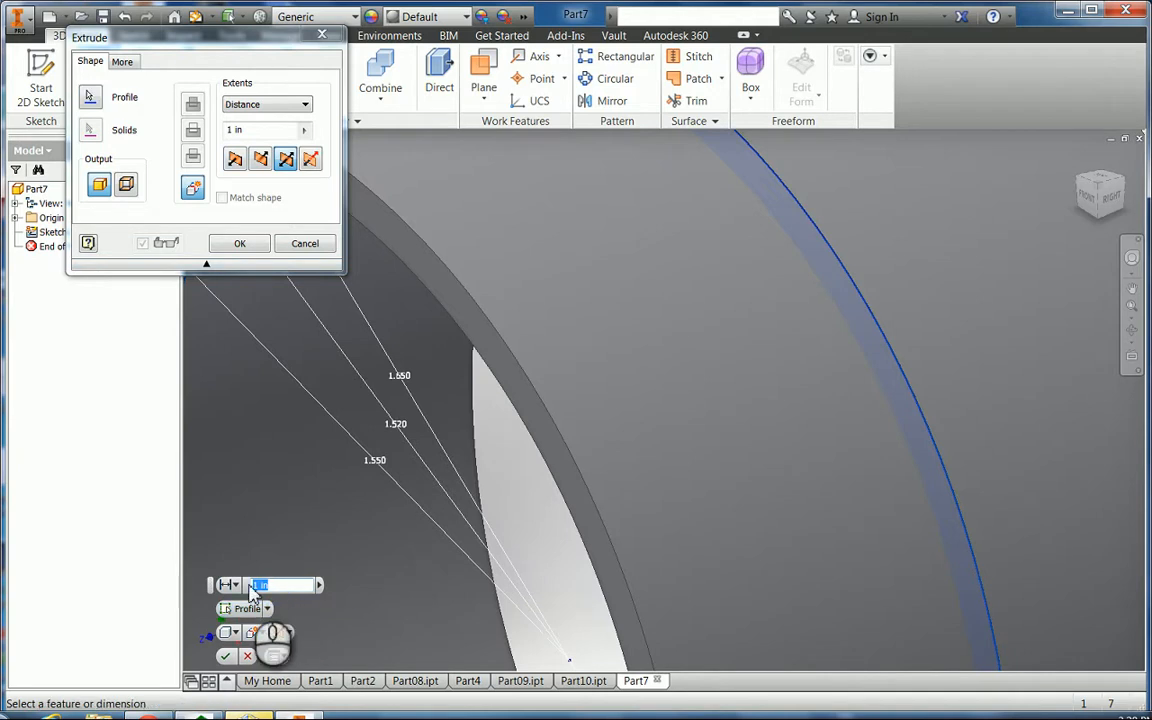
{"action": "type", "text": ".5"}
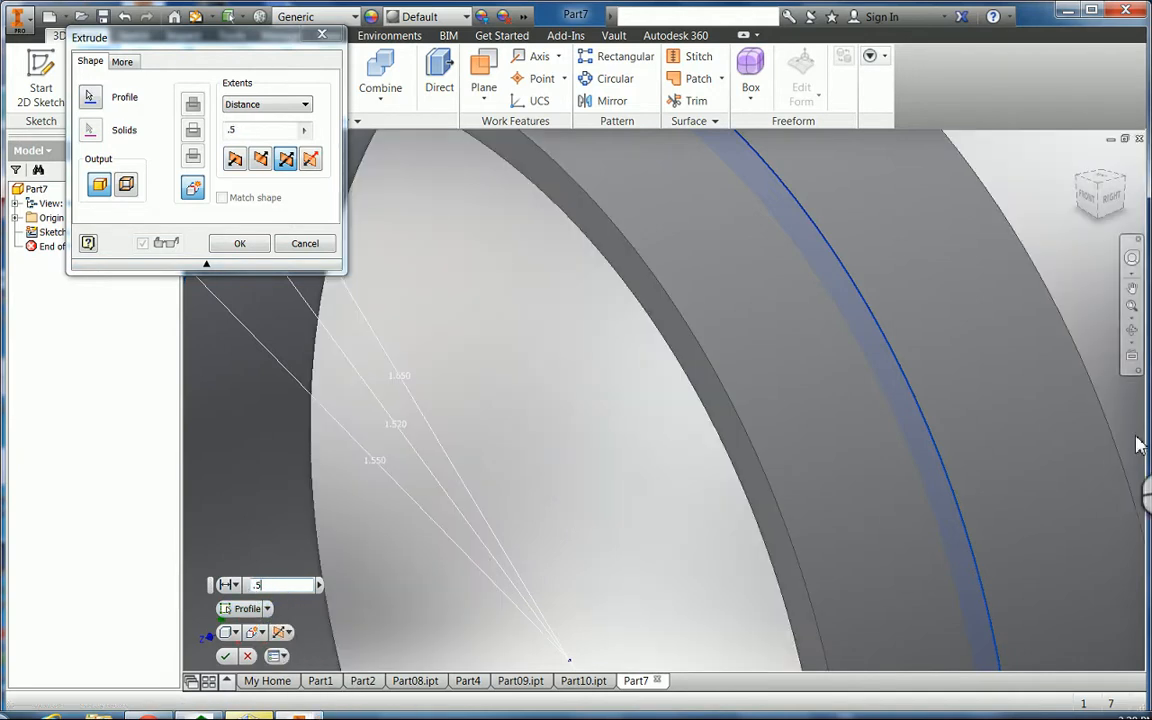
{"action": "left_click", "coordinate": [226, 657]}
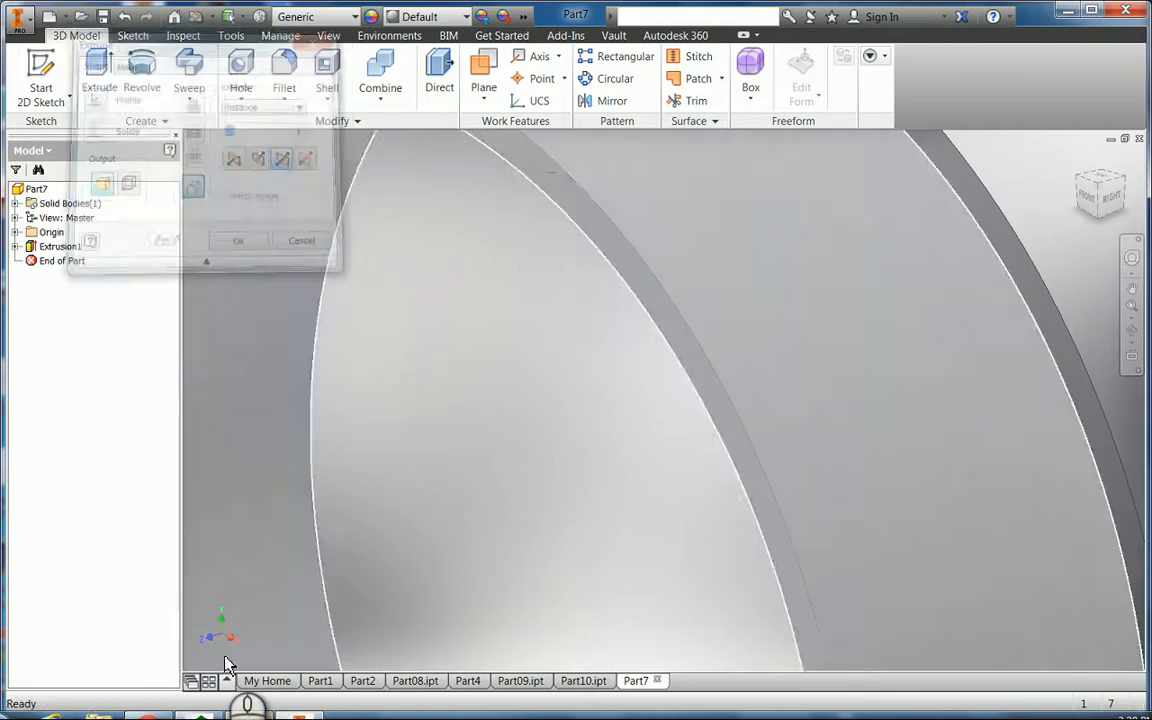
Share Sketch1 from under the ring extrusion and open the shared sketch for editing
{"action": "scroll", "coordinate": [447, 523], "scroll_direction": "down", "scroll_amount": 5}
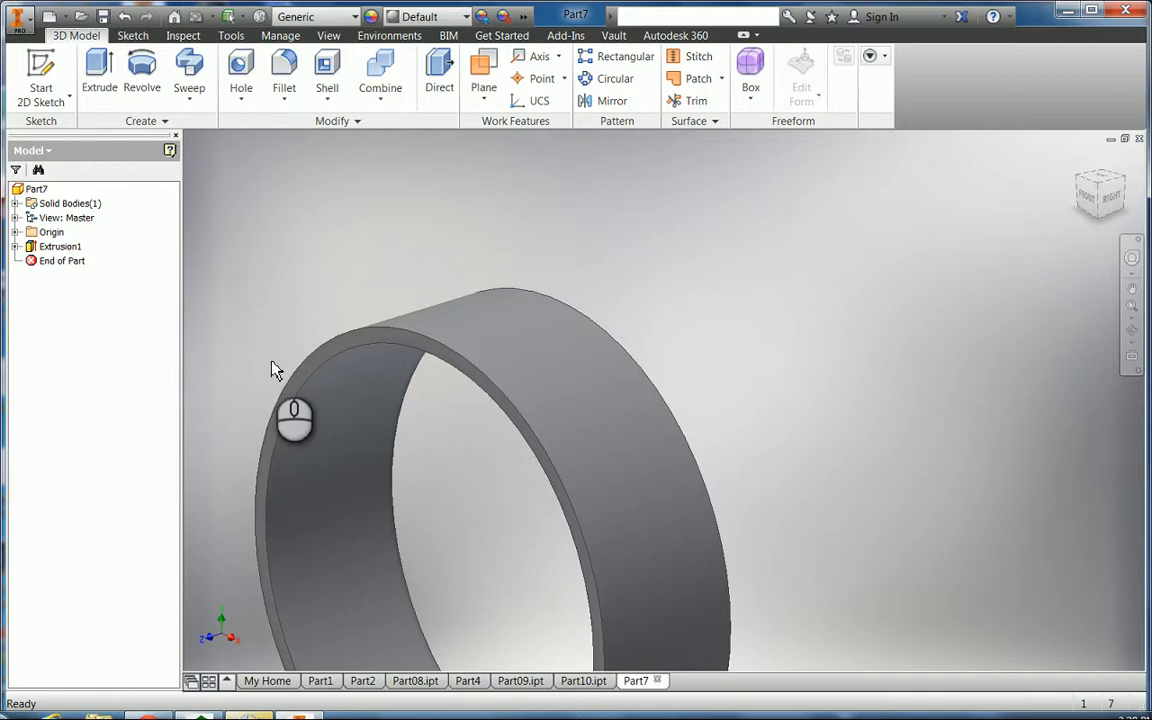
{"action": "left_click", "coordinate": [15, 247]}
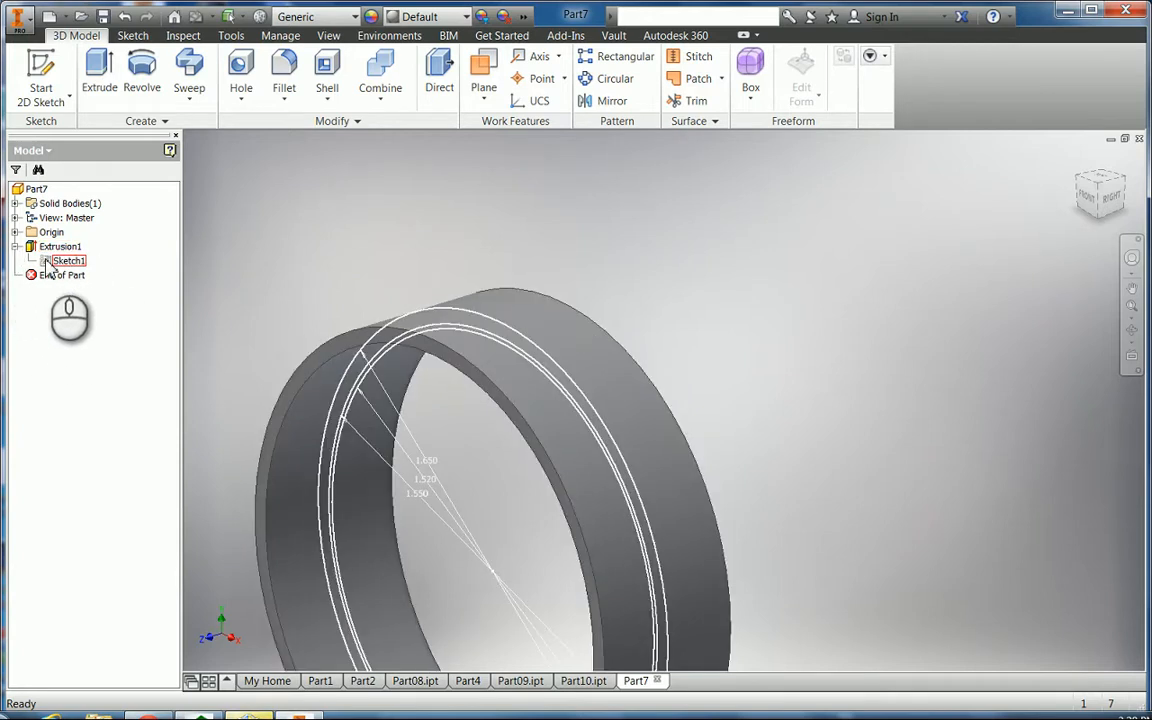
{"action": "right_click", "coordinate": [47, 263]}
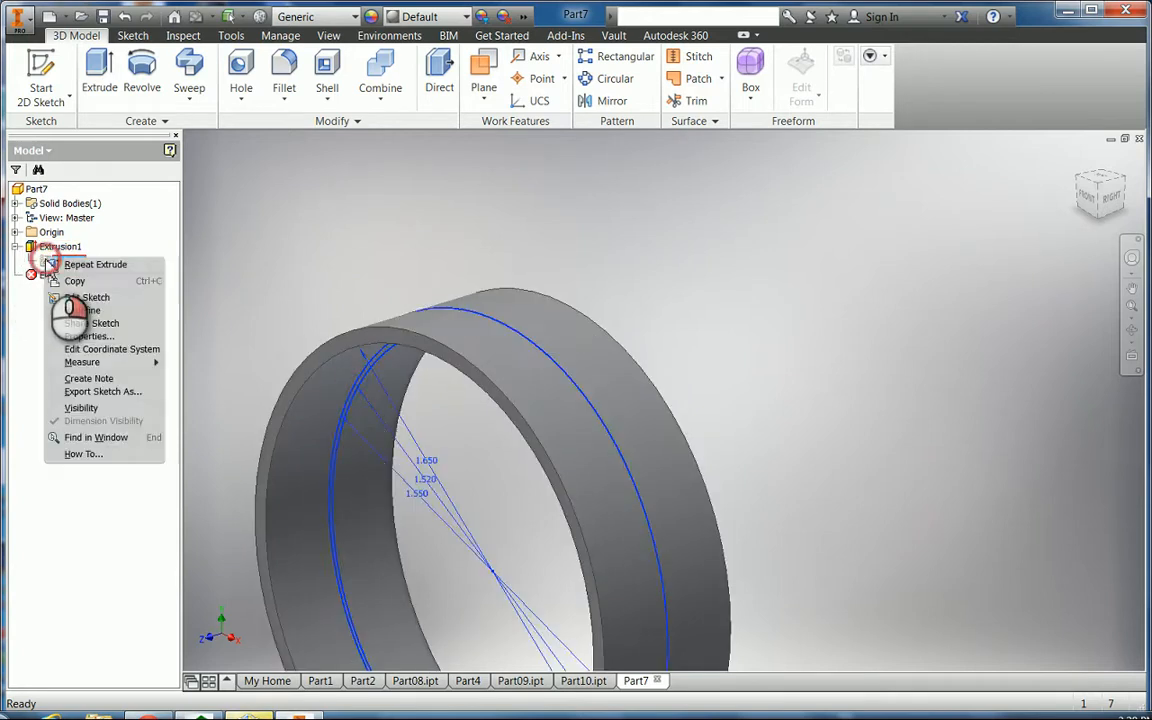
{"action": "left_click", "coordinate": [92, 323]}
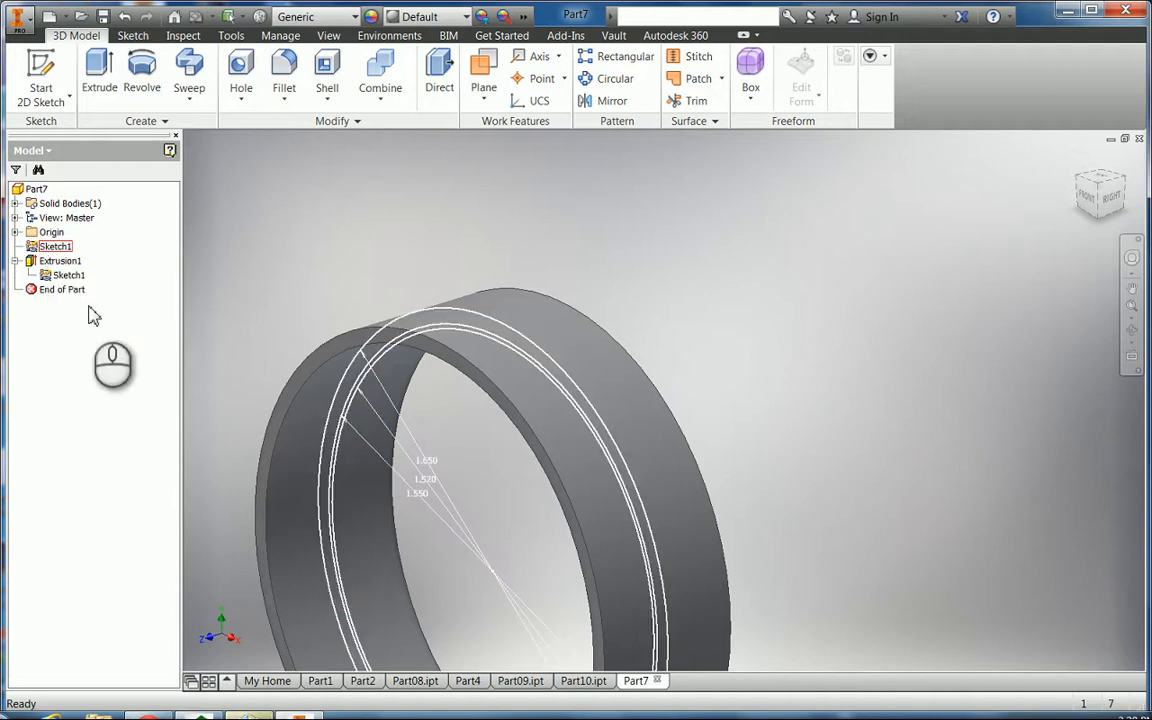
{"action": "right_click", "coordinate": [34, 246]}
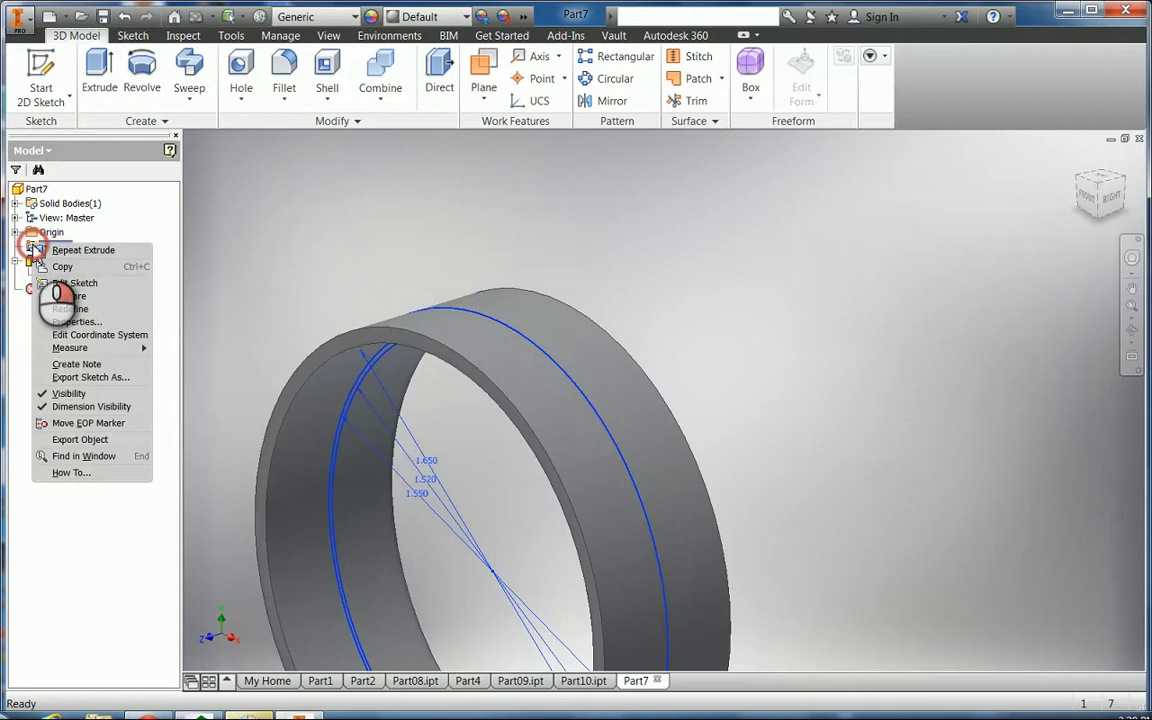
{"action": "left_click", "coordinate": [74, 284]}
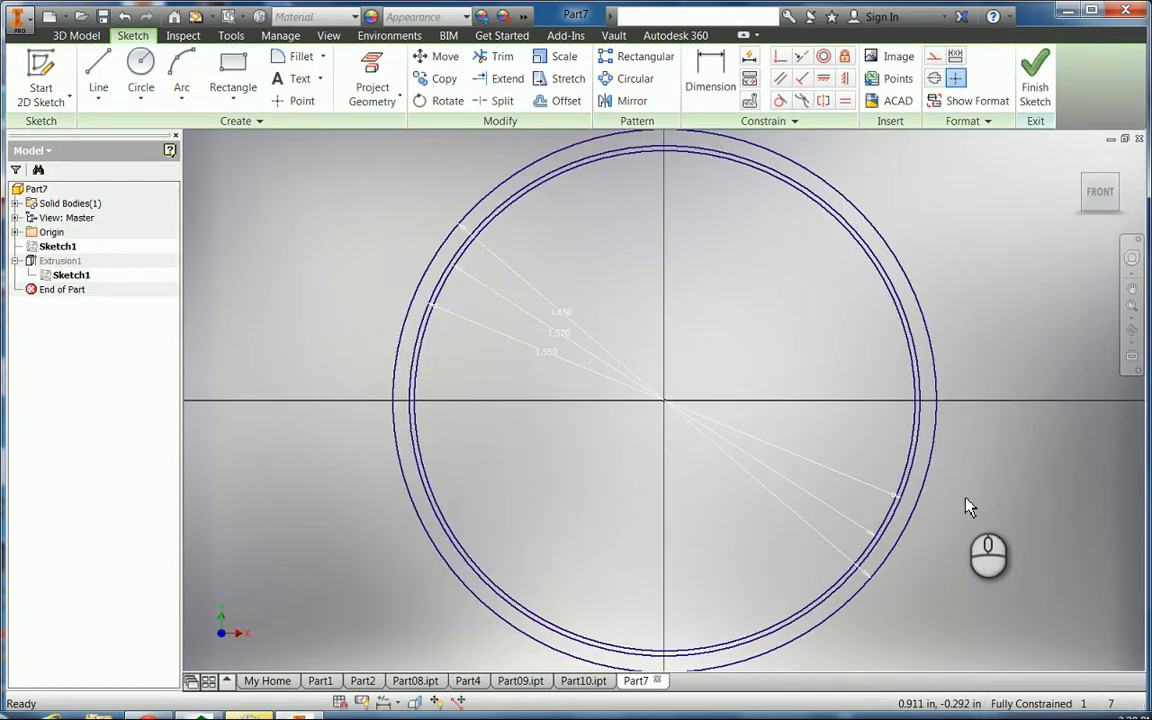
Draw a line from the circles' center to the outer circle at an angle of 94 degrees
{"action": "left_click", "coordinate": [1131, 287]}
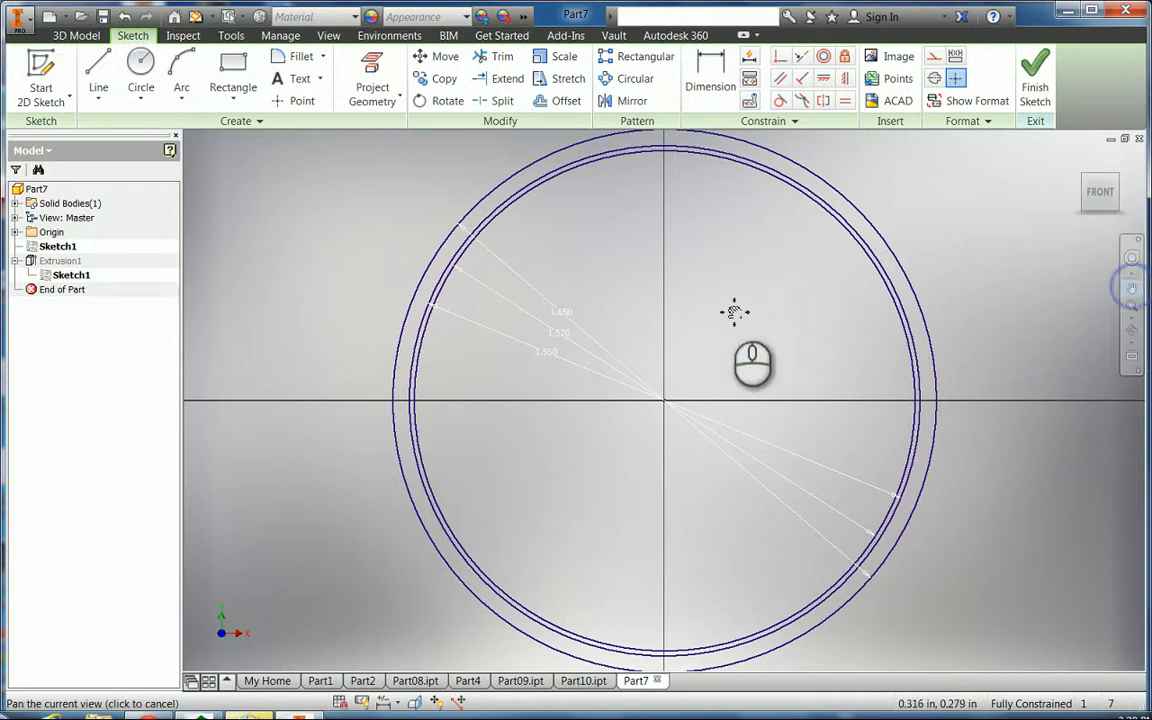
{"action": "mouse_move", "coordinate": [734, 312]}
{"action": "left_mouse_down"}
{"action": "mouse_move", "coordinate": [720, 345]}
{"action": "mouse_move", "coordinate": [735, 347]}
{"action": "left_mouse_up"}
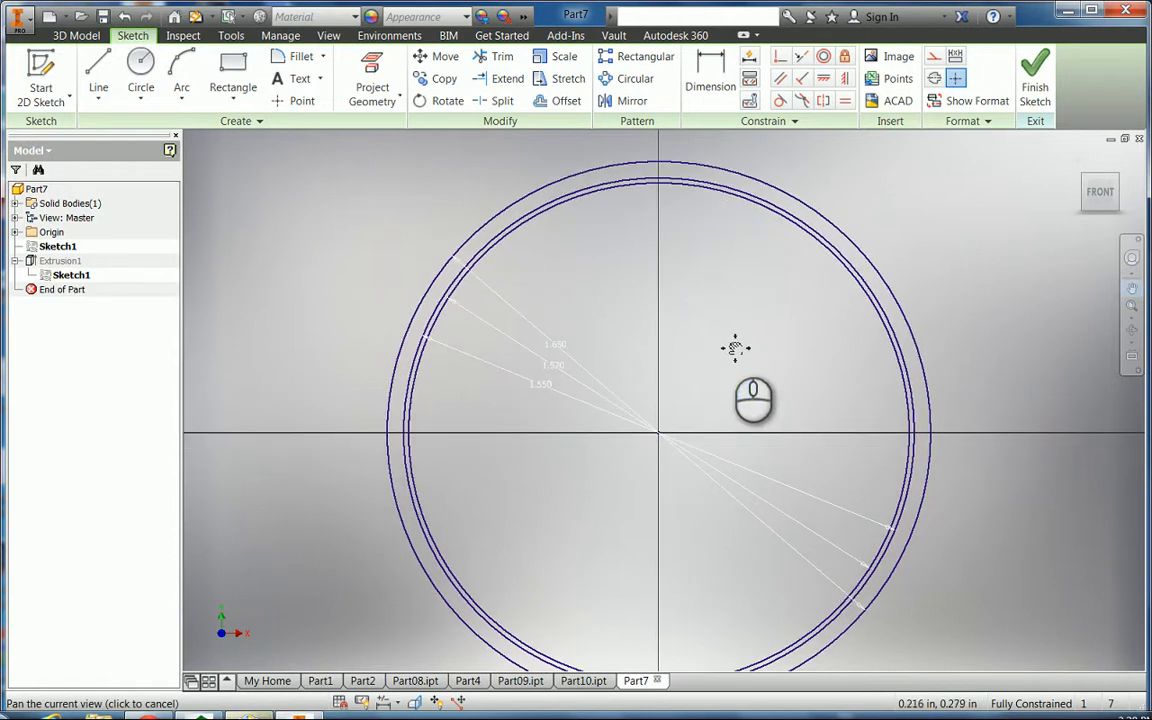
{"action": "left_click", "coordinate": [97, 70]}
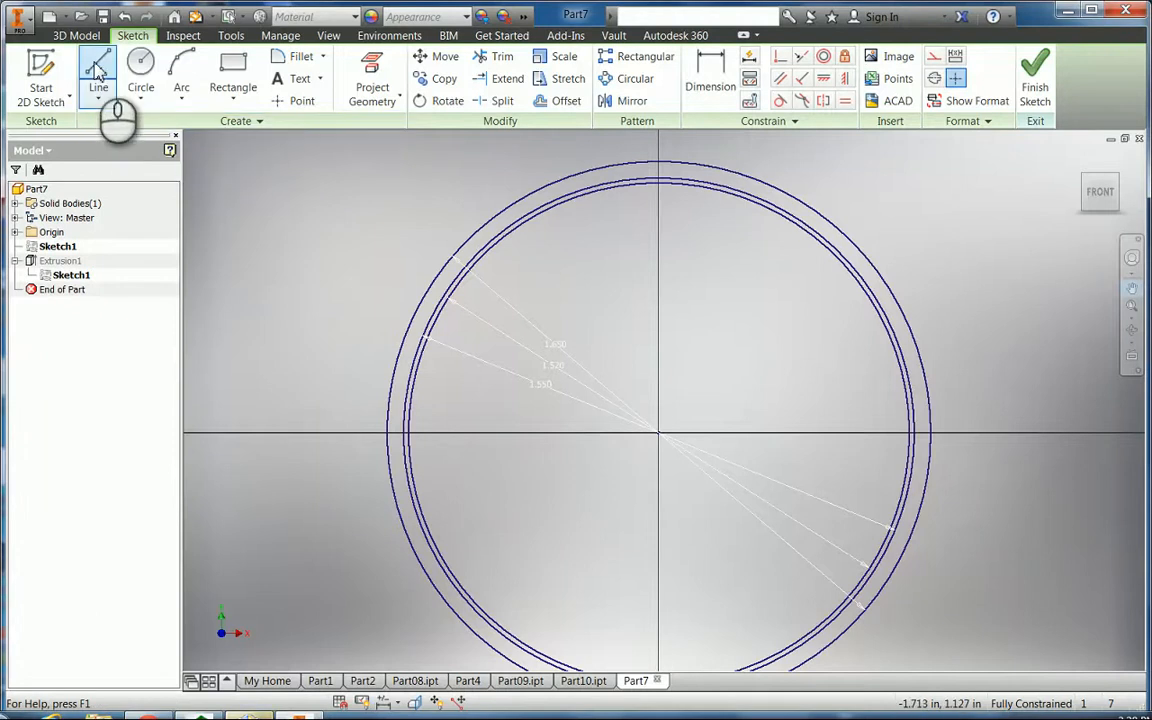
{"action": "left_click", "coordinate": [658, 434]}
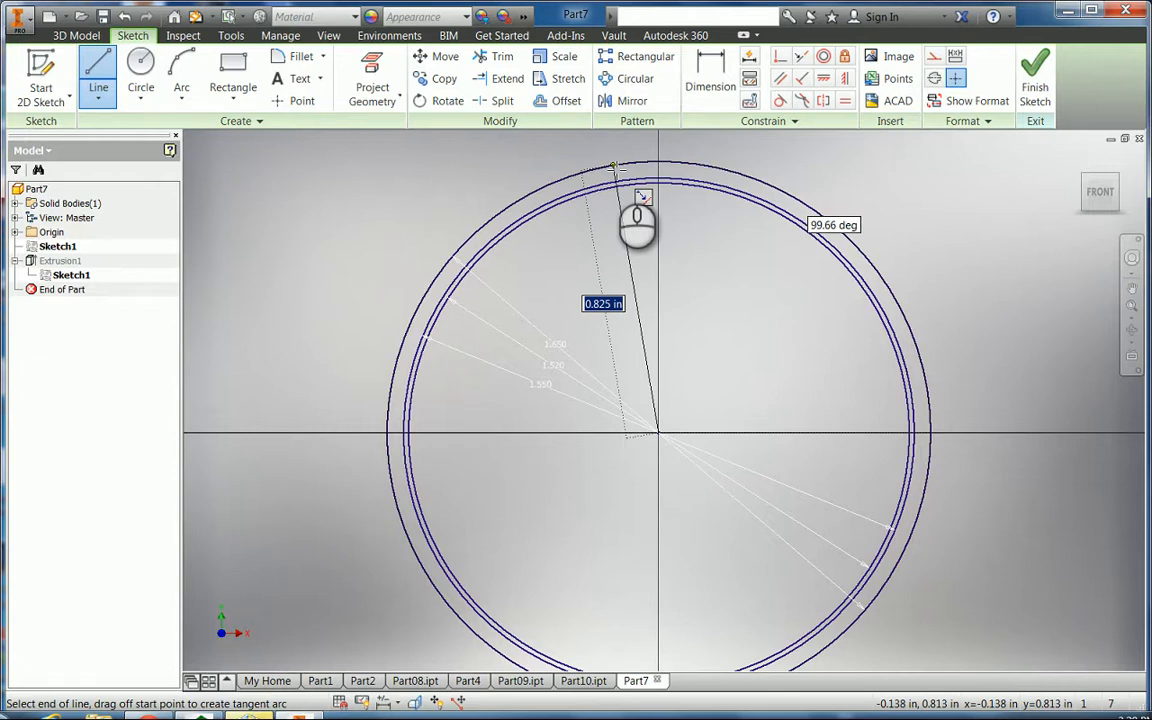
{"action": "key", "text": "Tab"}
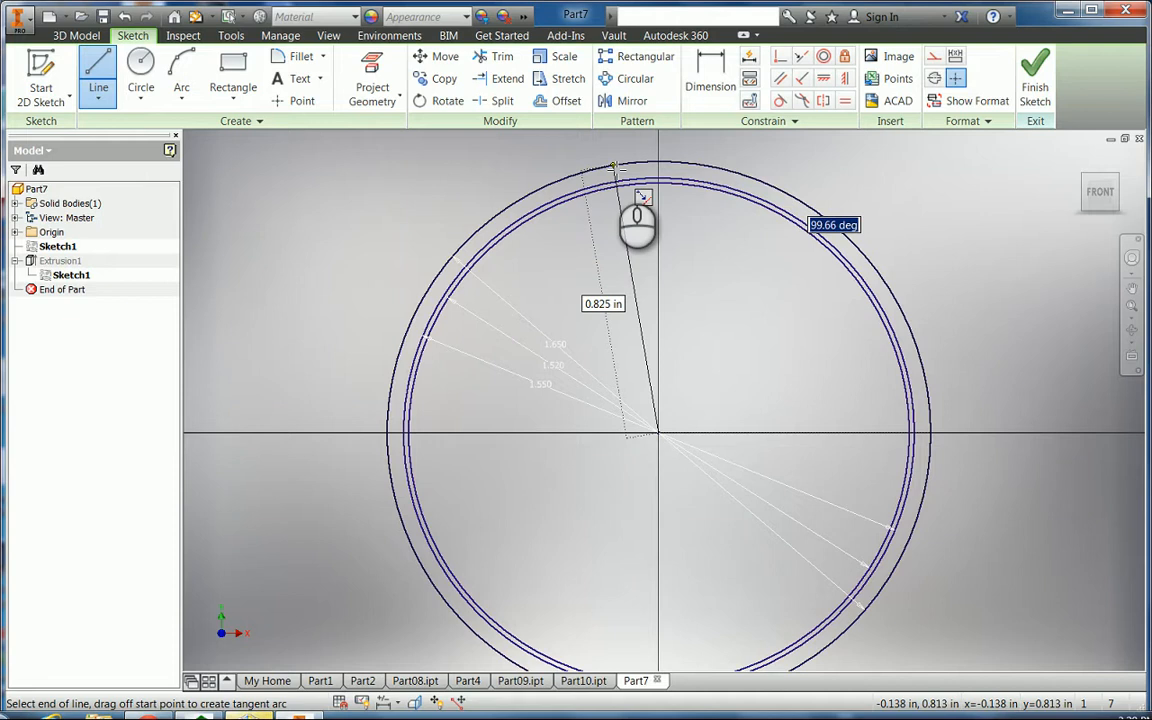
{"action": "type", "text": "9"}
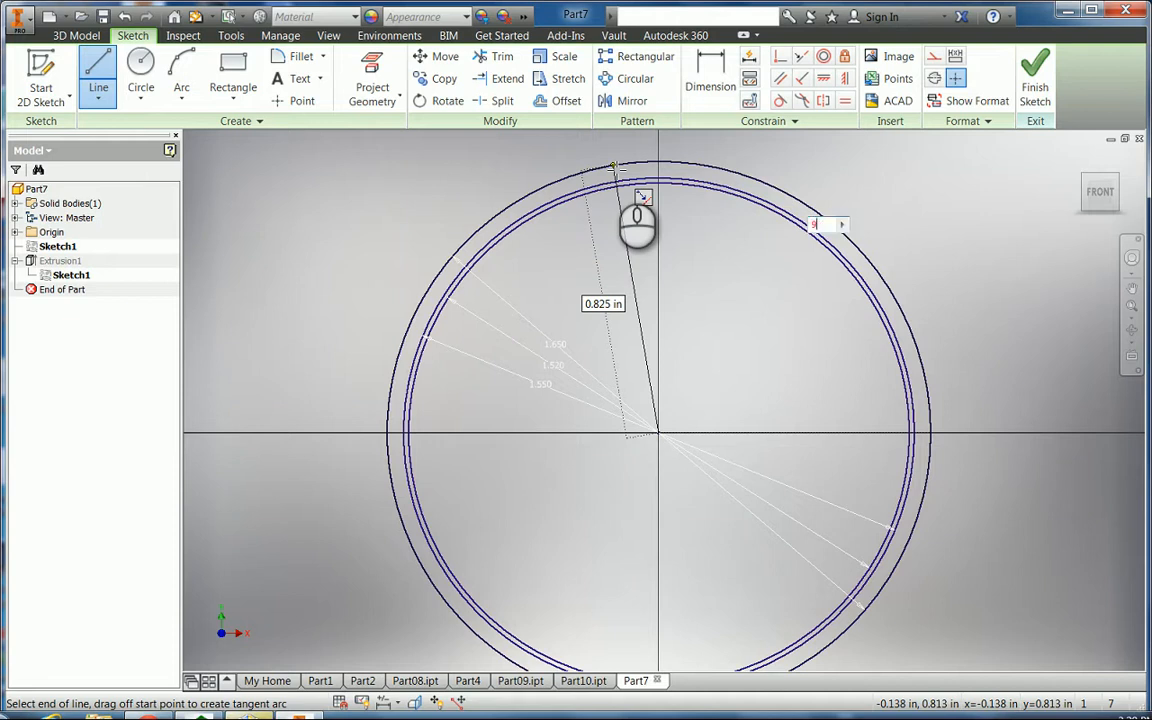
{"action": "type", "text": "4"}
{"action": "key", "text": "Tab"}
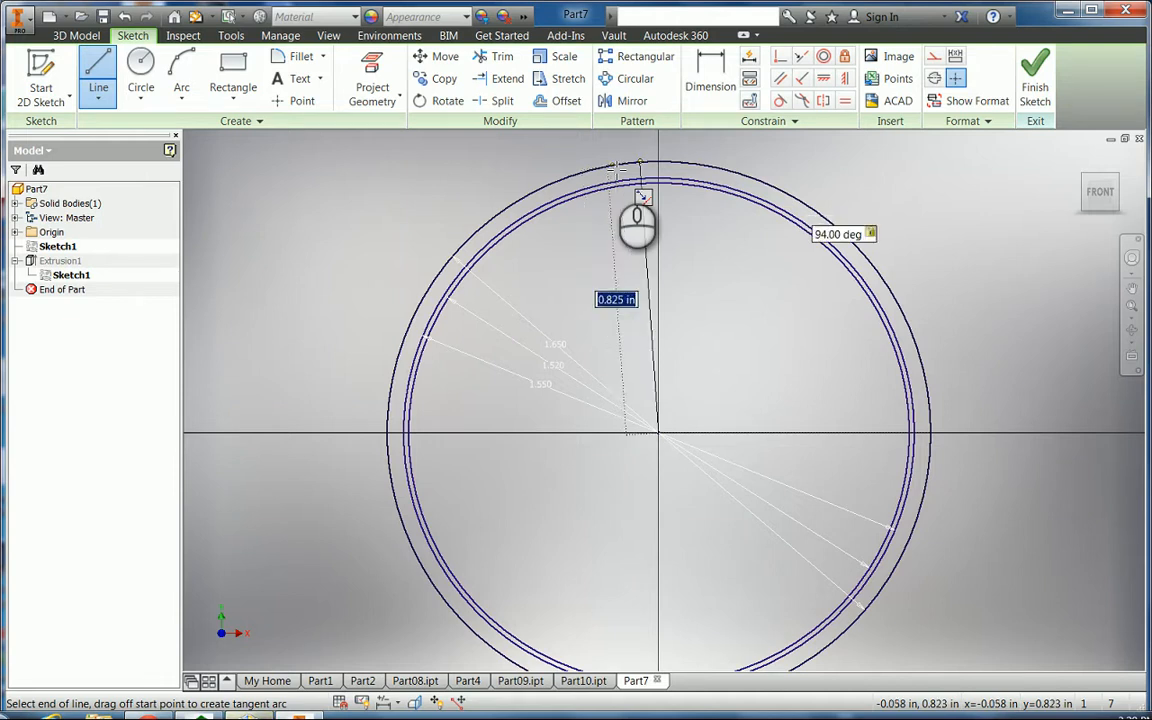
{"action": "key", "text": "Return"}
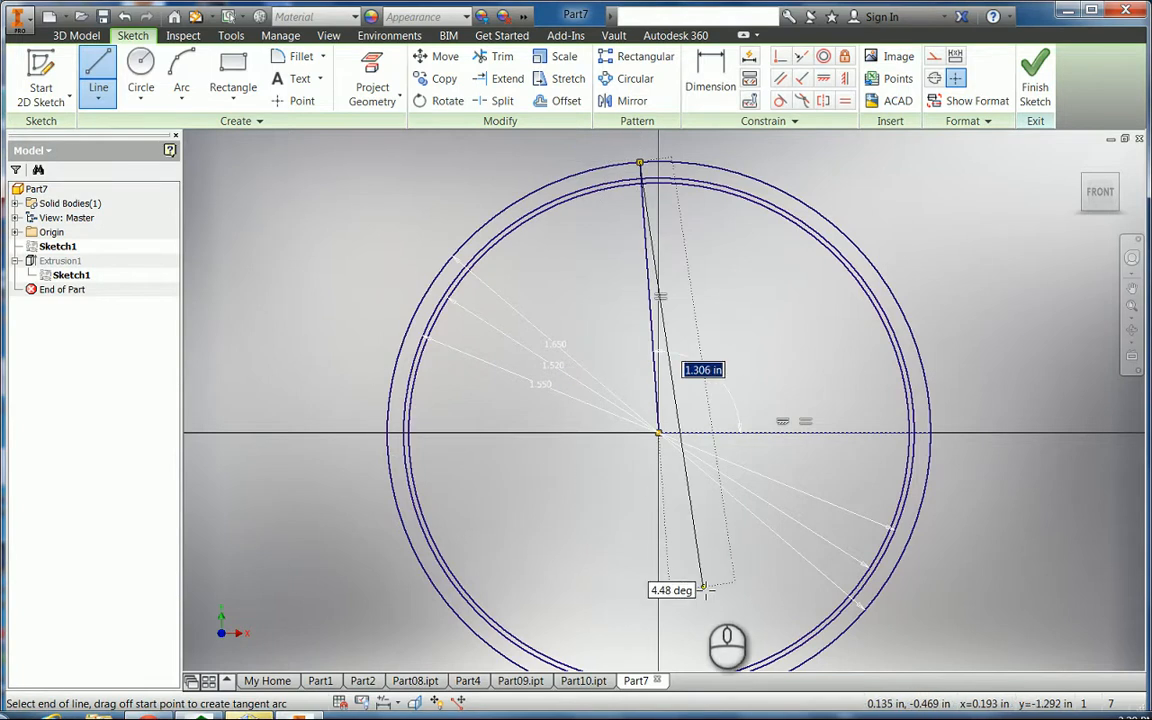
{"action": "key", "text": "Escape"}
{"action": "key", "text": "Escape"}
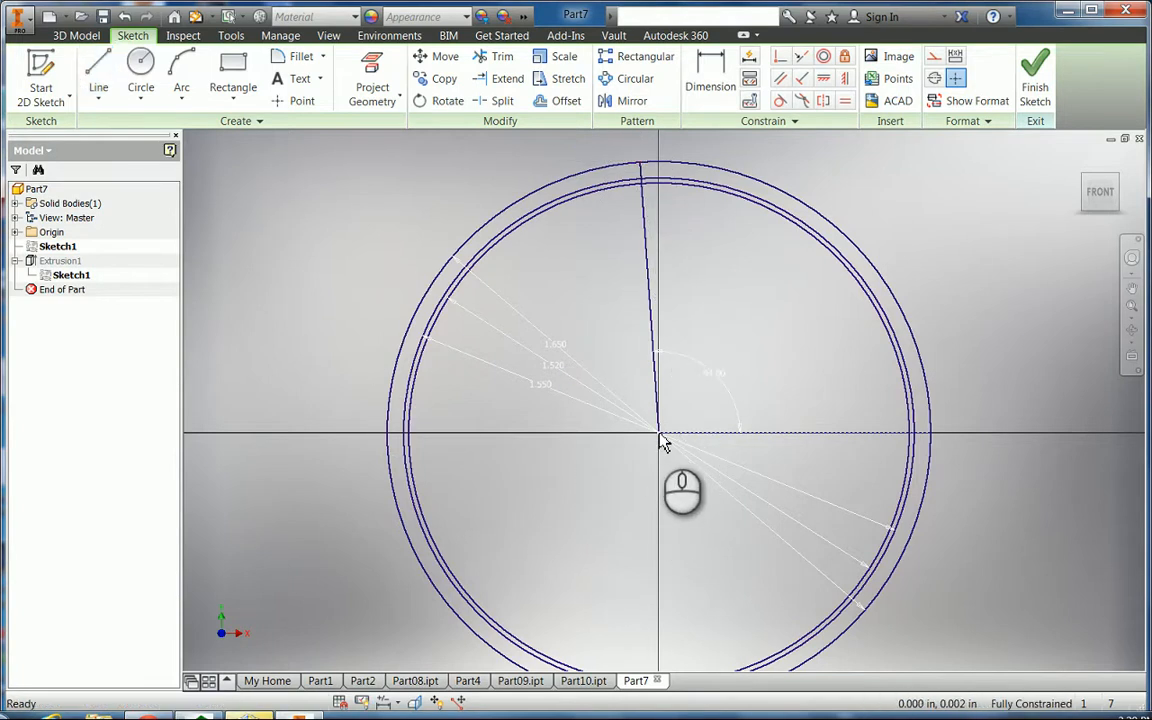
Draw a second line from the circles' center to the outer circle at an angle of 86 degrees
{"action": "left_click", "coordinate": [100, 72]}
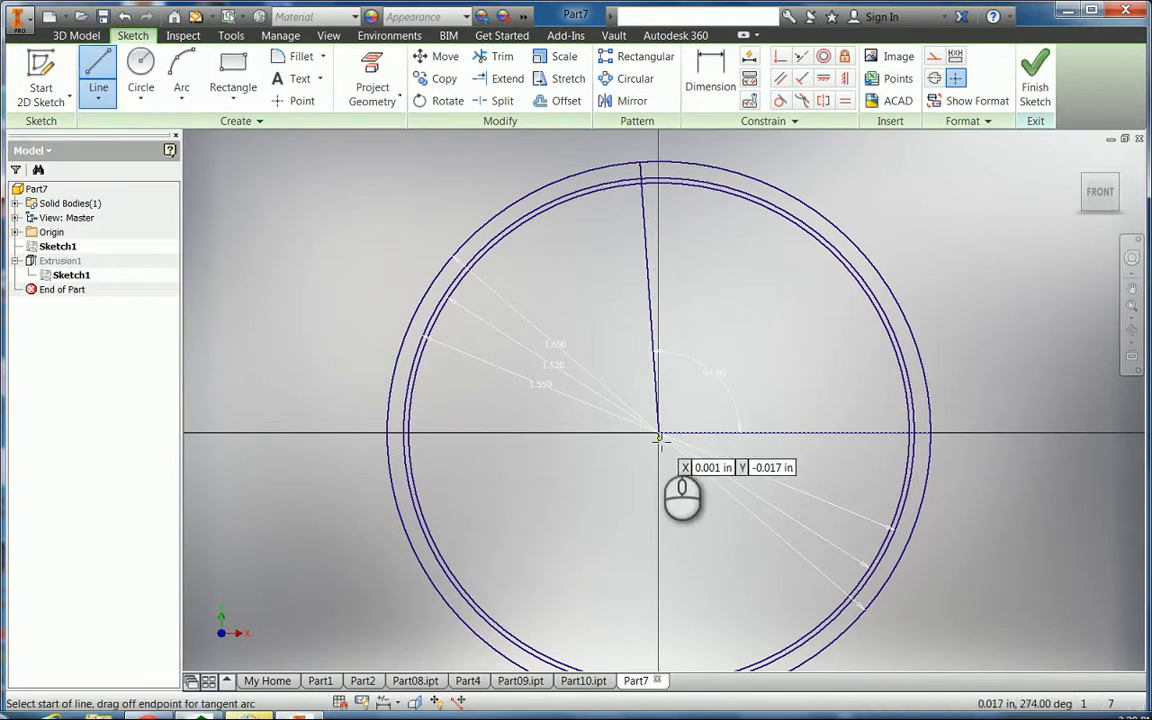
{"action": "left_click", "coordinate": [658, 435]}
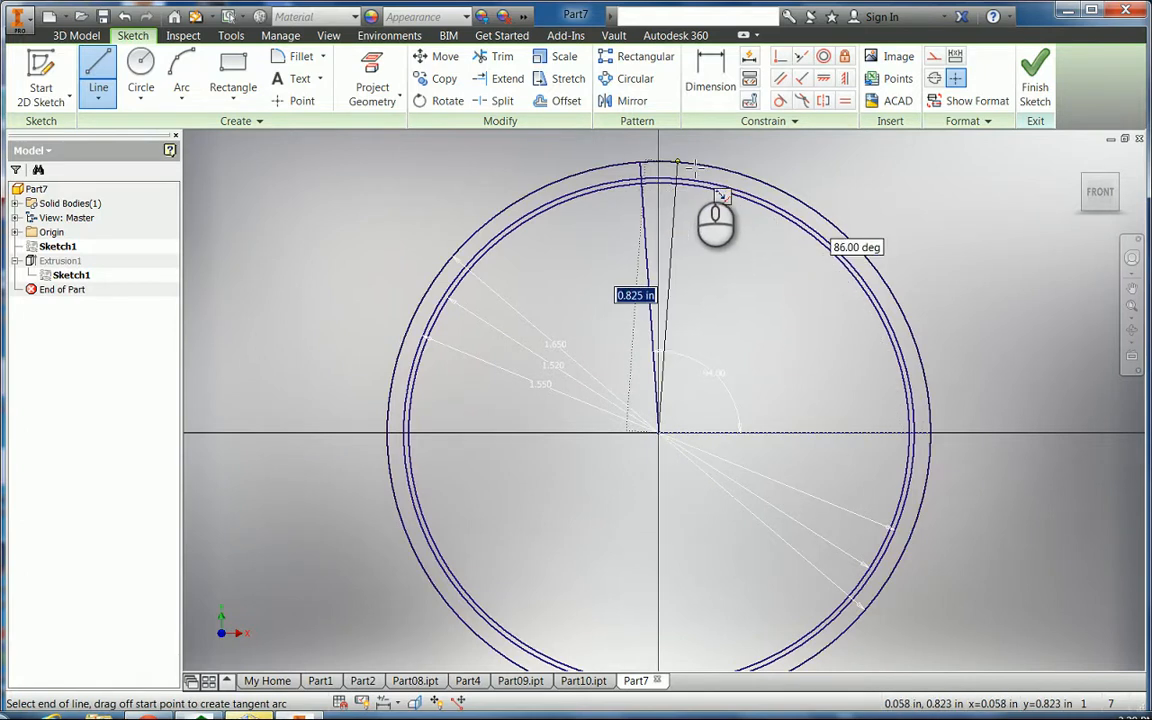
{"action": "key", "text": "Tab"}
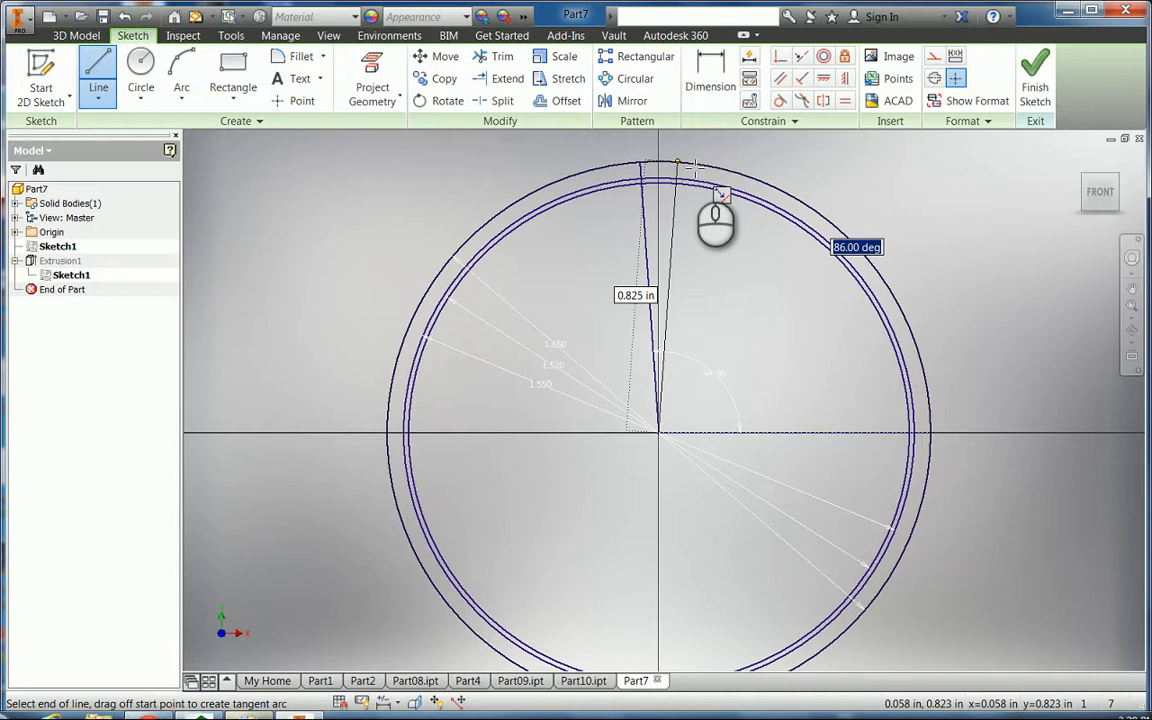
{"action": "type", "text": "86"}
{"action": "key", "text": "Tab"}
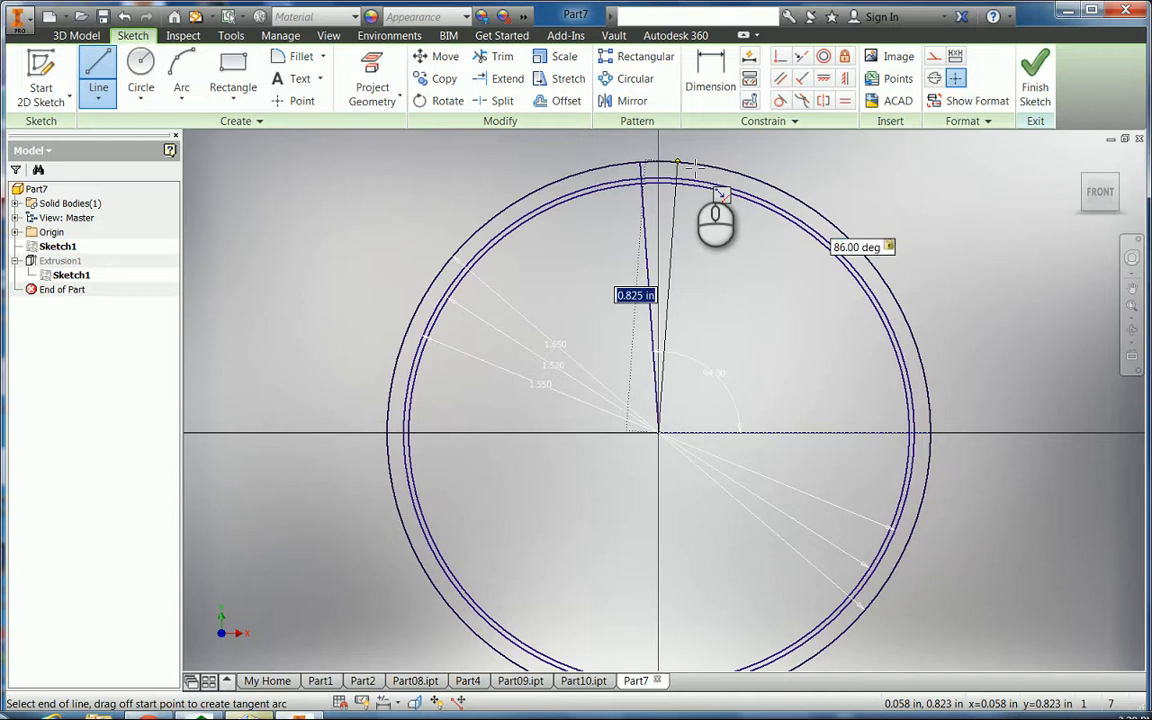
{"action": "left_click", "coordinate": [679, 162]}
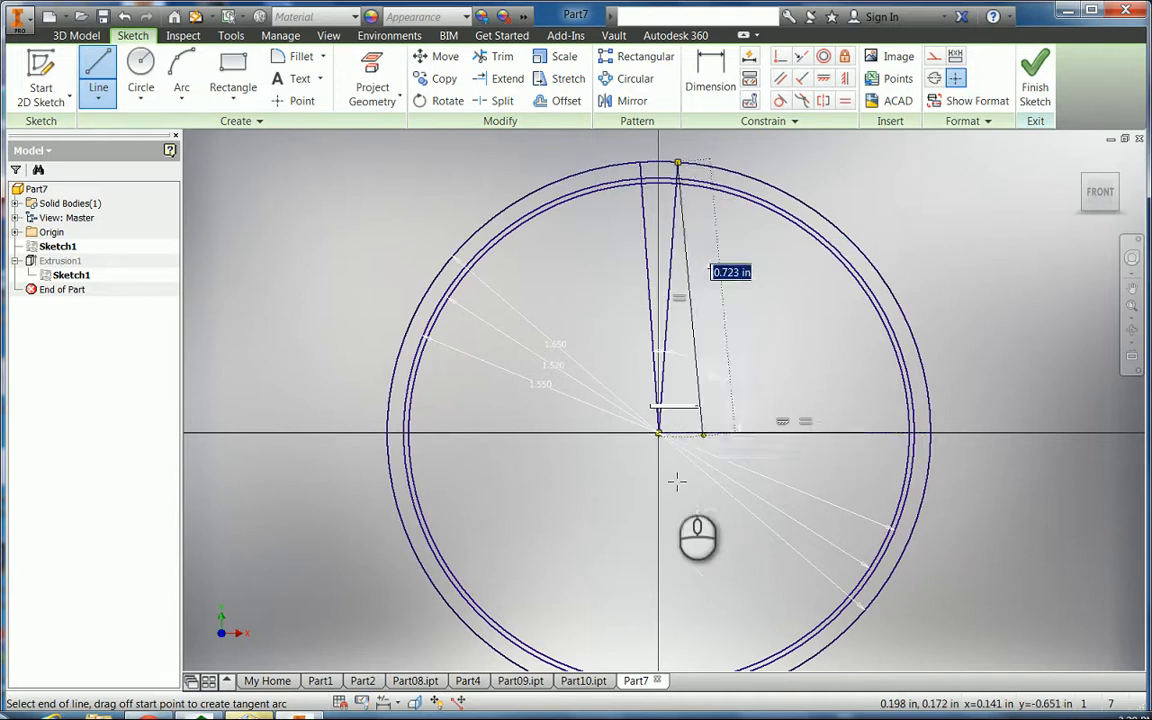
{"action": "key", "text": "Escape"}
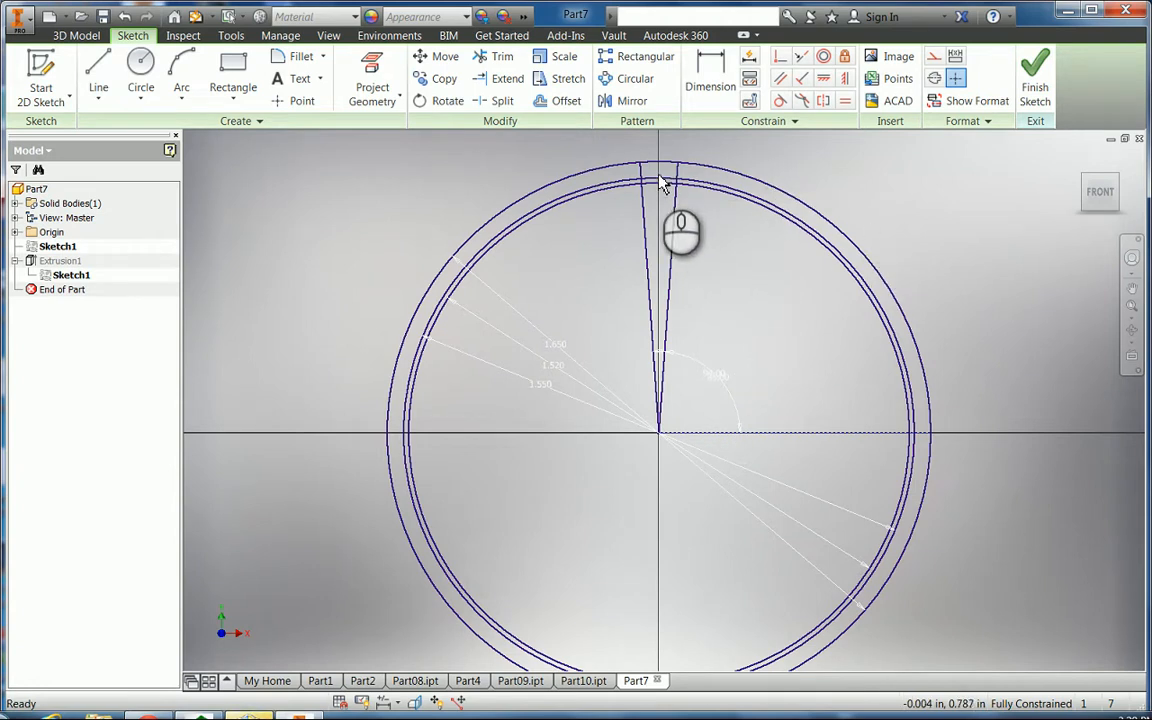
Trim both angled lines to the short segments between the 1.550 in and 1.520 in circles and finish the sketch
{"action": "scroll", "coordinate": [660, 183], "scroll_direction": "up", "scroll_amount": 2}
{"action": "scroll", "coordinate": [660, 183], "scroll_direction": "down", "scroll_amount": 6}
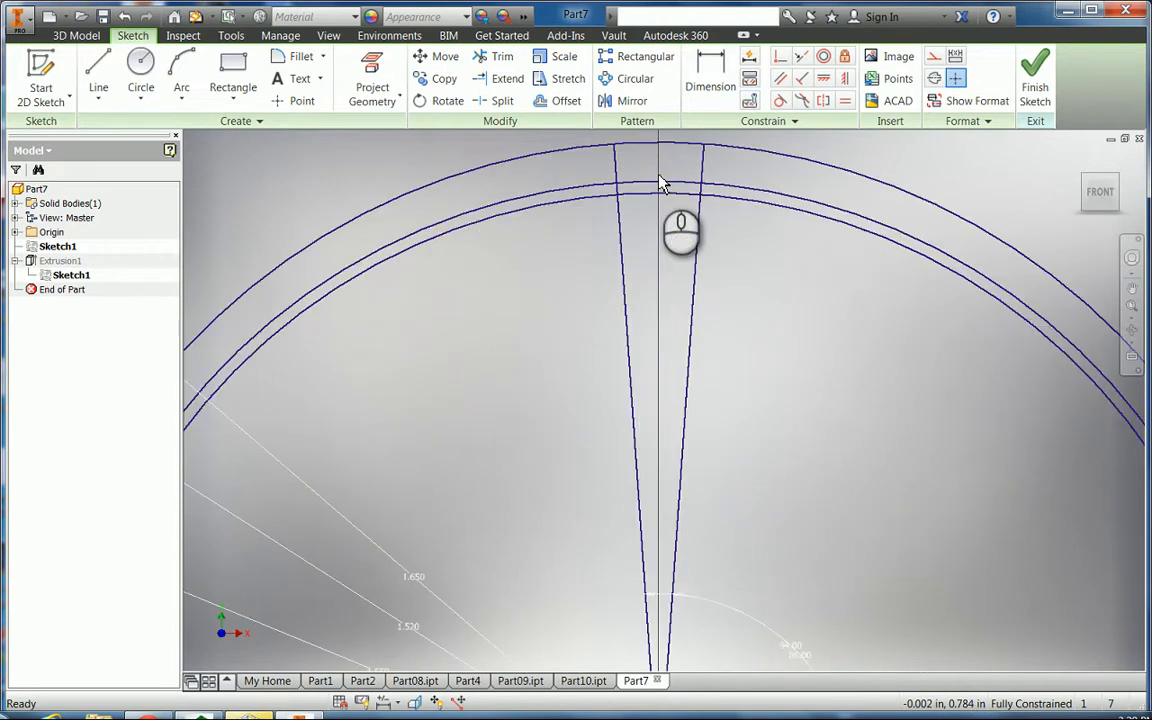
{"action": "left_click", "coordinate": [503, 57]}
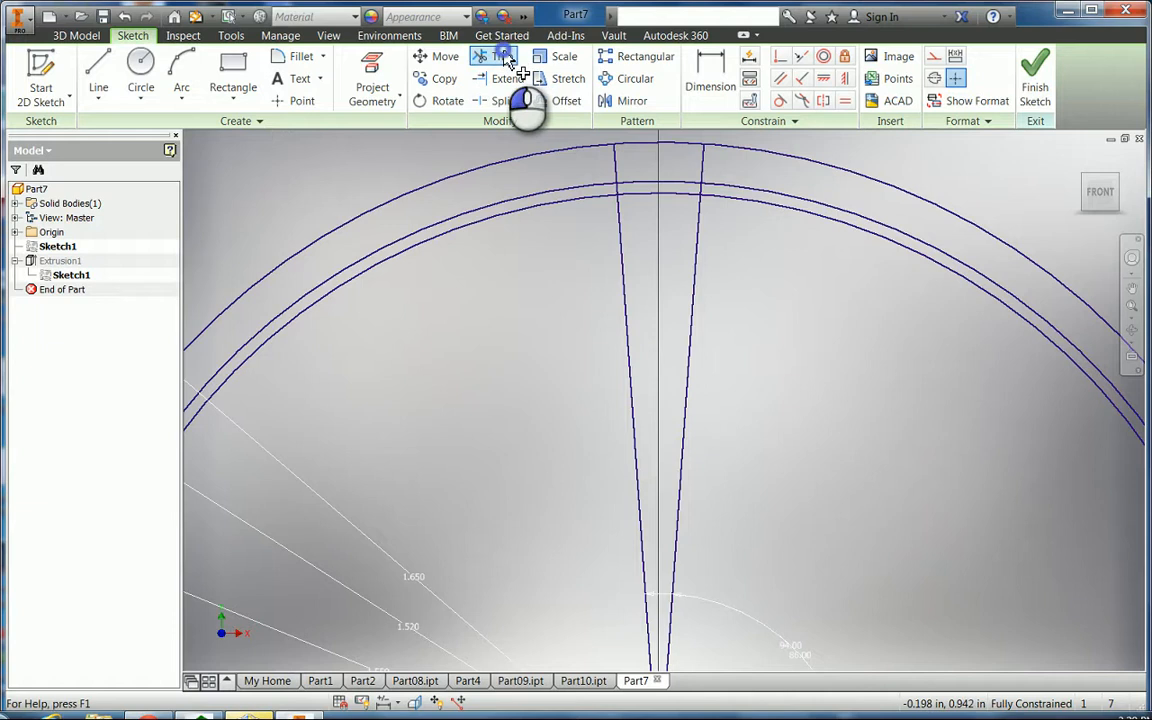
{"action": "left_click", "coordinate": [615, 165]}
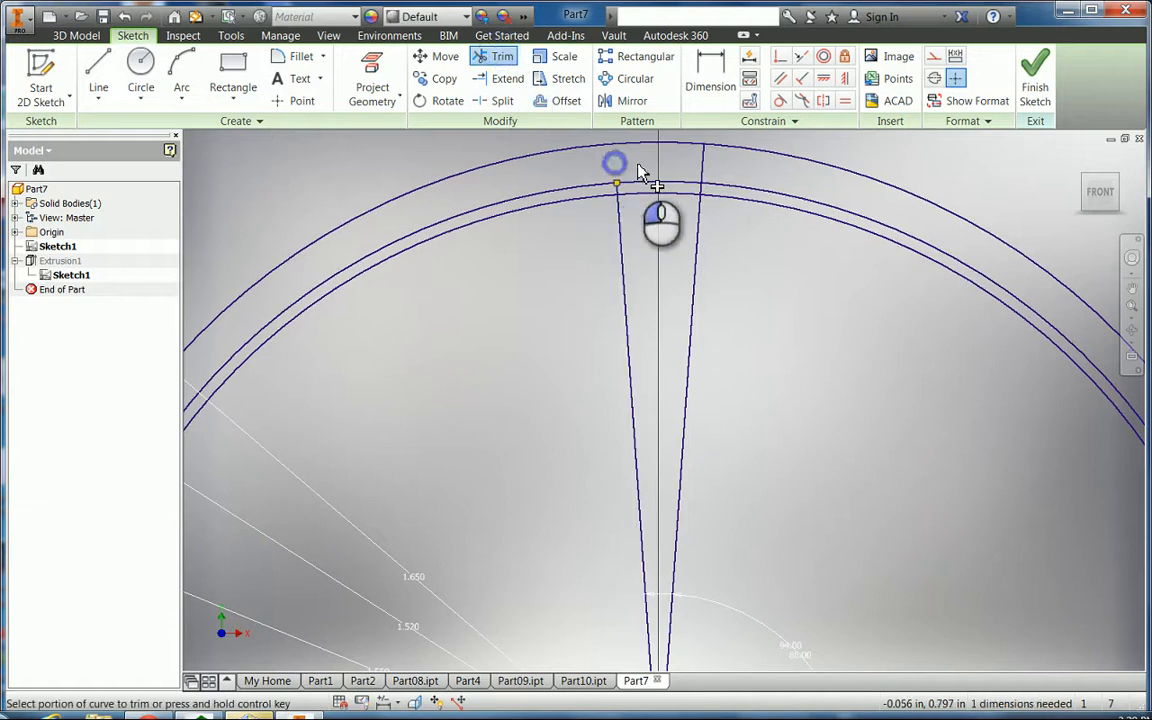
{"action": "left_click", "coordinate": [703, 170]}
{"action": "left_click", "coordinate": [620, 258]}
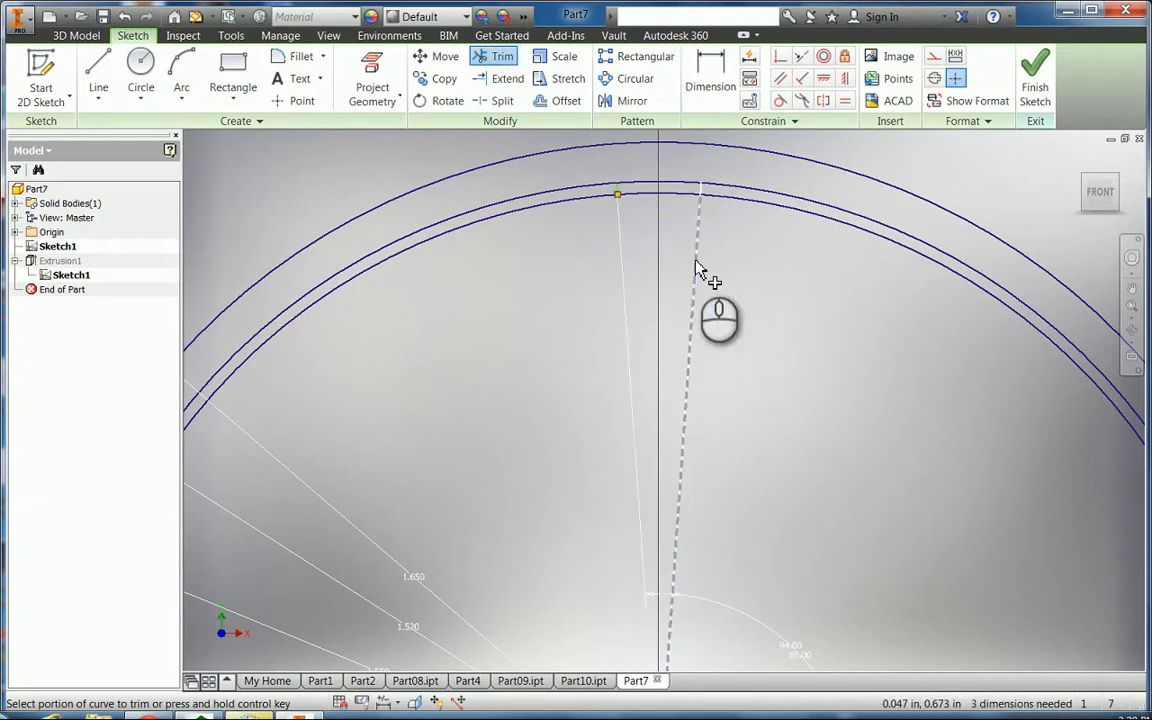
{"action": "left_click", "coordinate": [698, 262]}
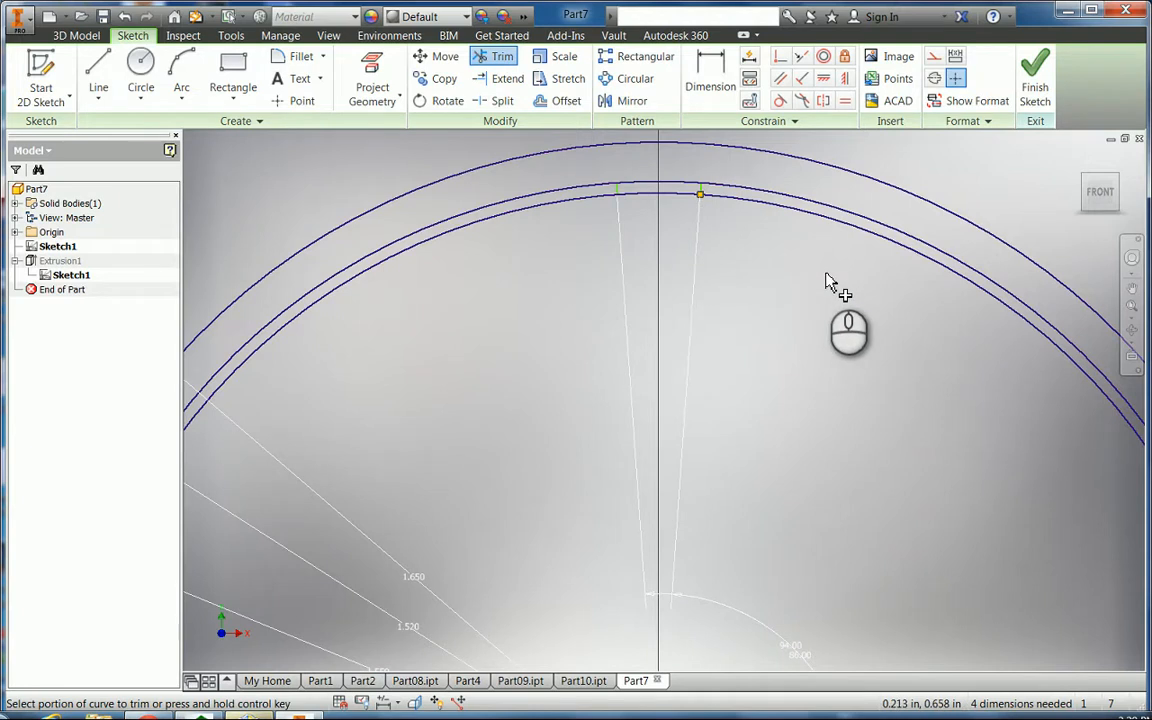
{"action": "left_click", "coordinate": [1033, 72]}
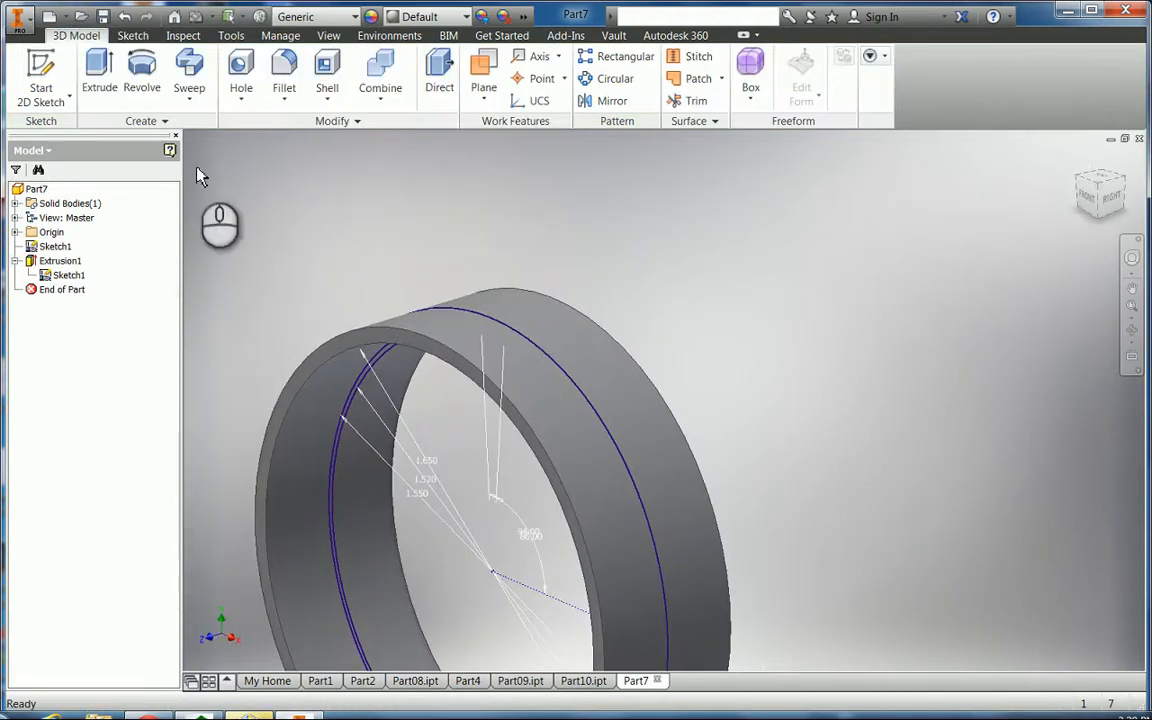
Extrude the small profile between the two short angled lines symmetrically by .4 in, joined to the ring
{"action": "left_click", "coordinate": [97, 67]}
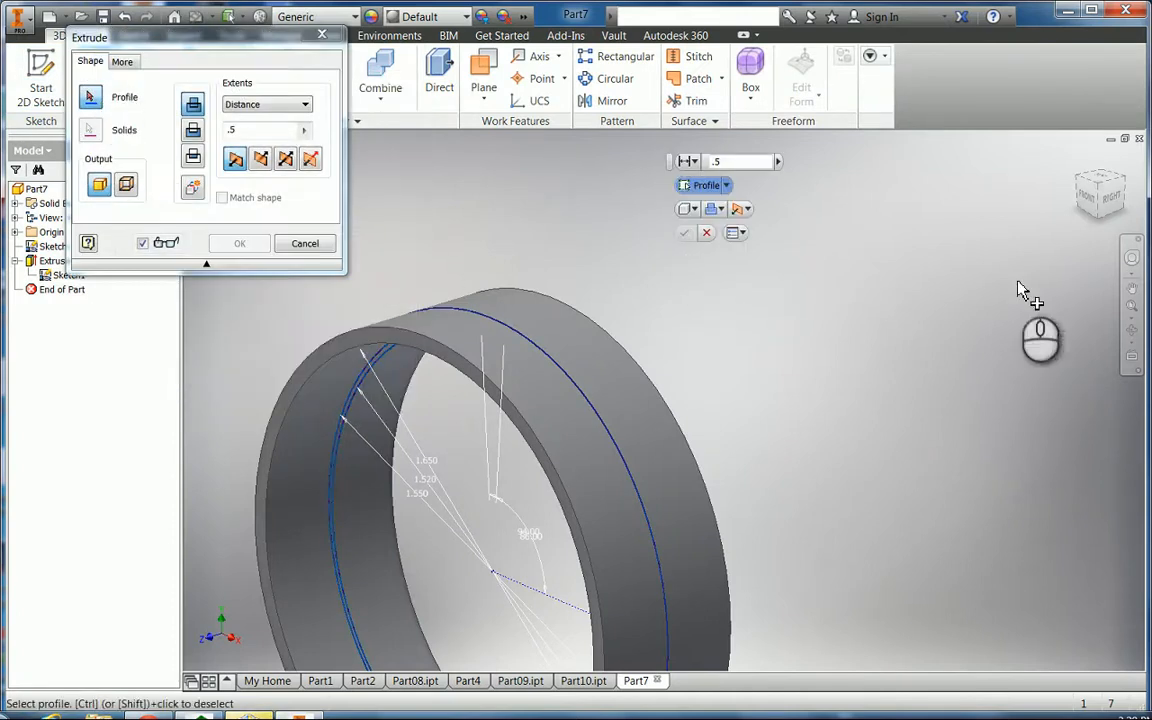
{"action": "left_click", "coordinate": [1090, 210]}
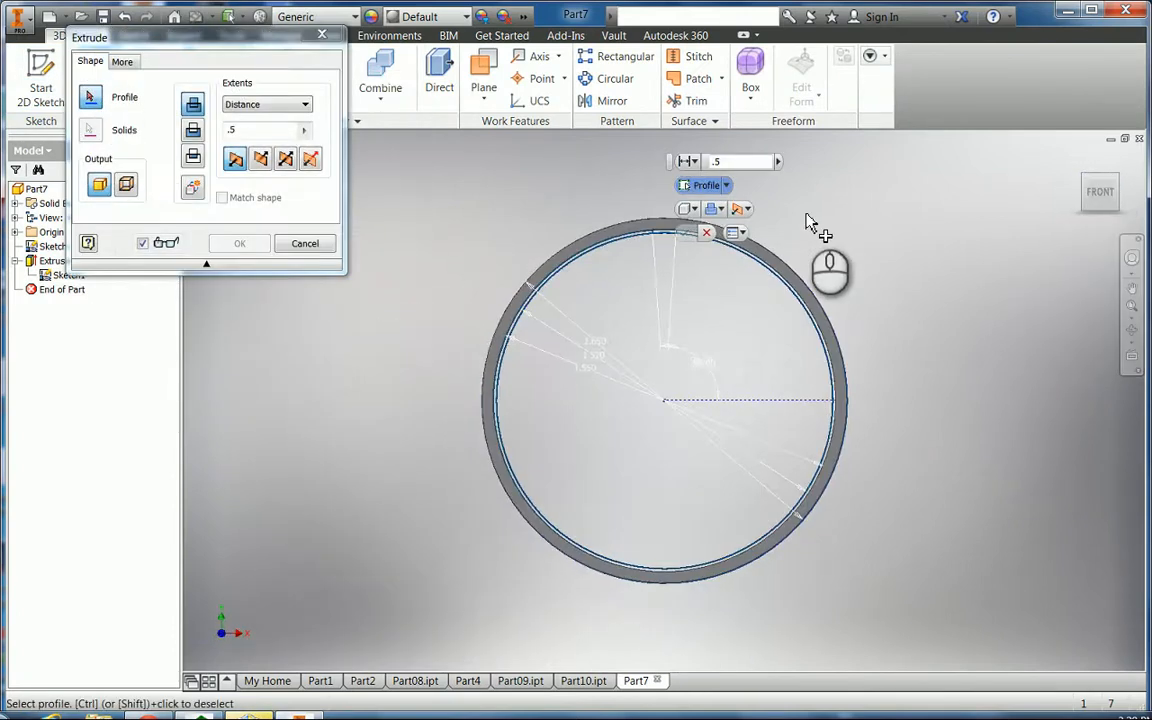
{"action": "scroll", "coordinate": [660, 253], "scroll_direction": "down", "scroll_amount": 5}
{"action": "scroll", "coordinate": [655, 253], "scroll_direction": "up", "scroll_amount": 6}
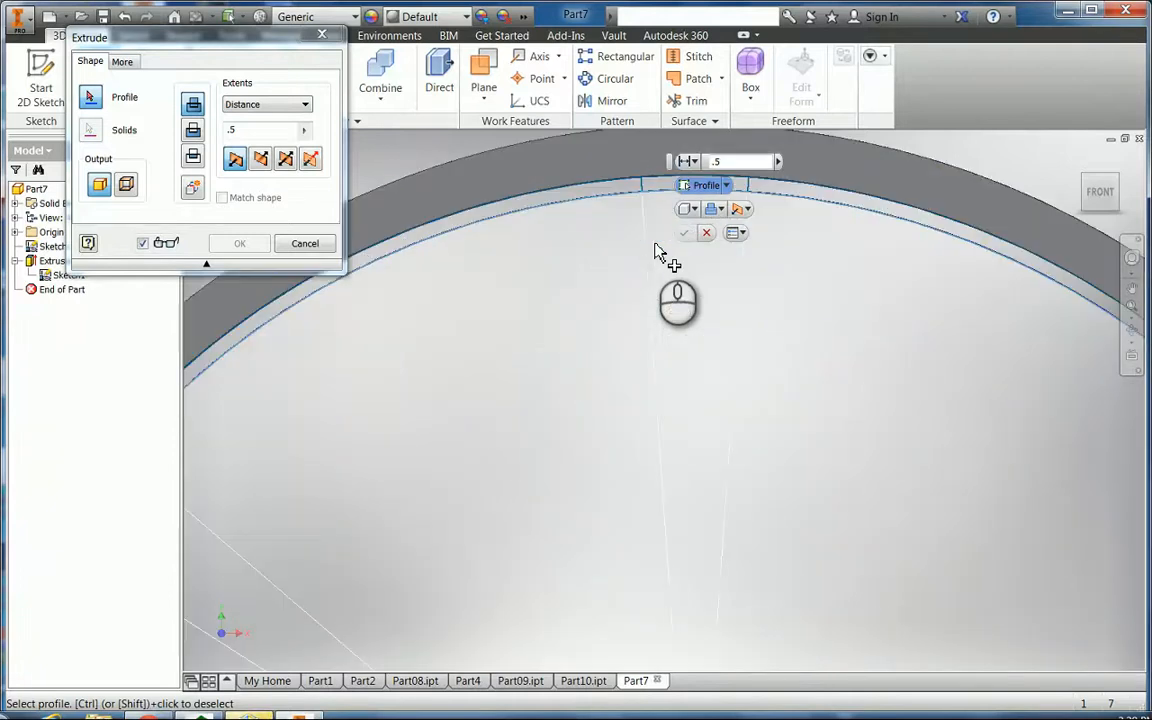
{"action": "scroll", "coordinate": [660, 180], "scroll_direction": "up", "scroll_amount": 3}
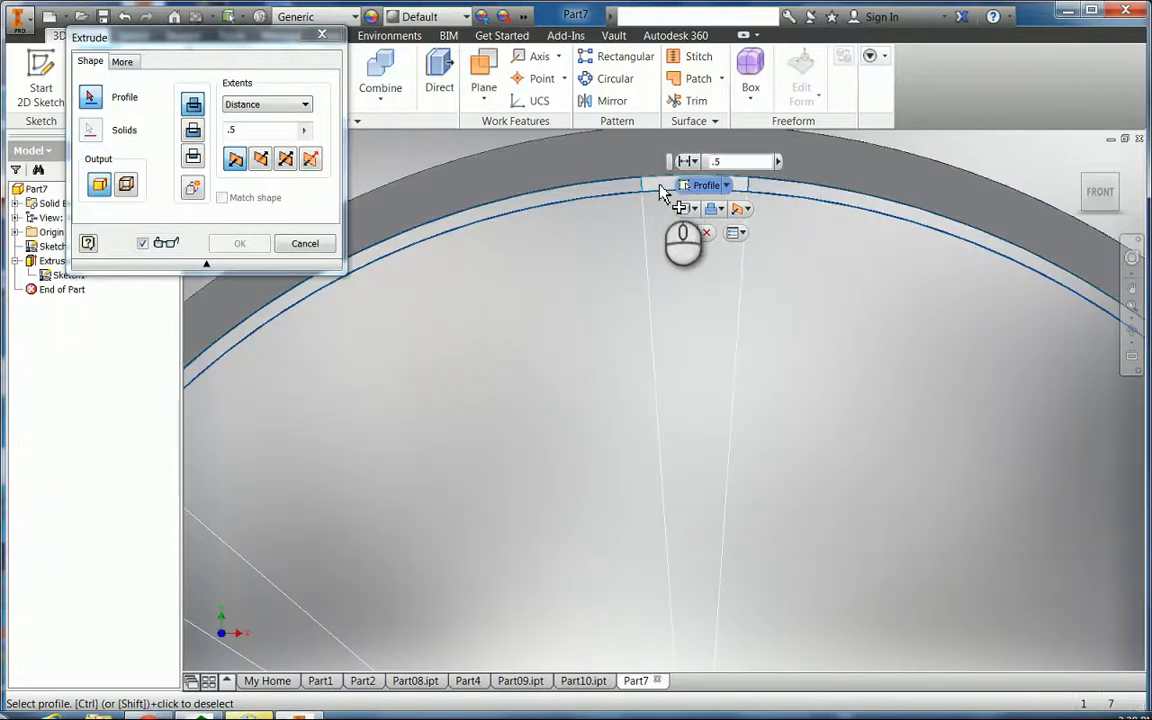
{"action": "left_click", "coordinate": [662, 188]}
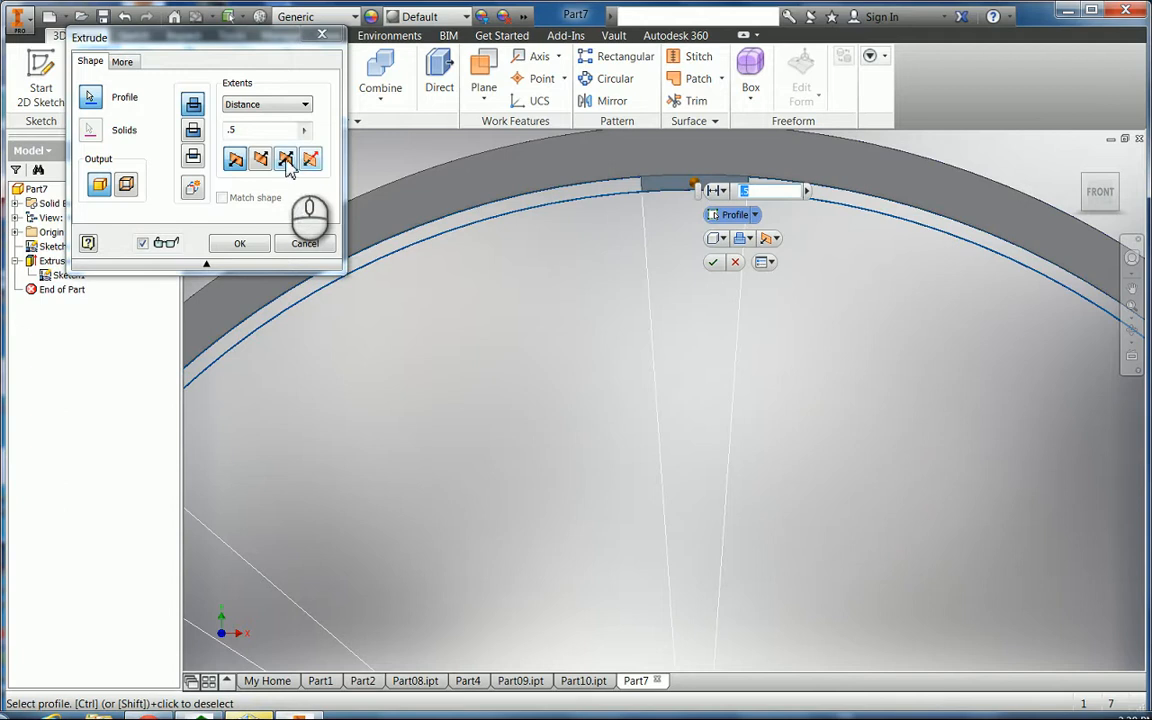
{"action": "left_click", "coordinate": [287, 163]}
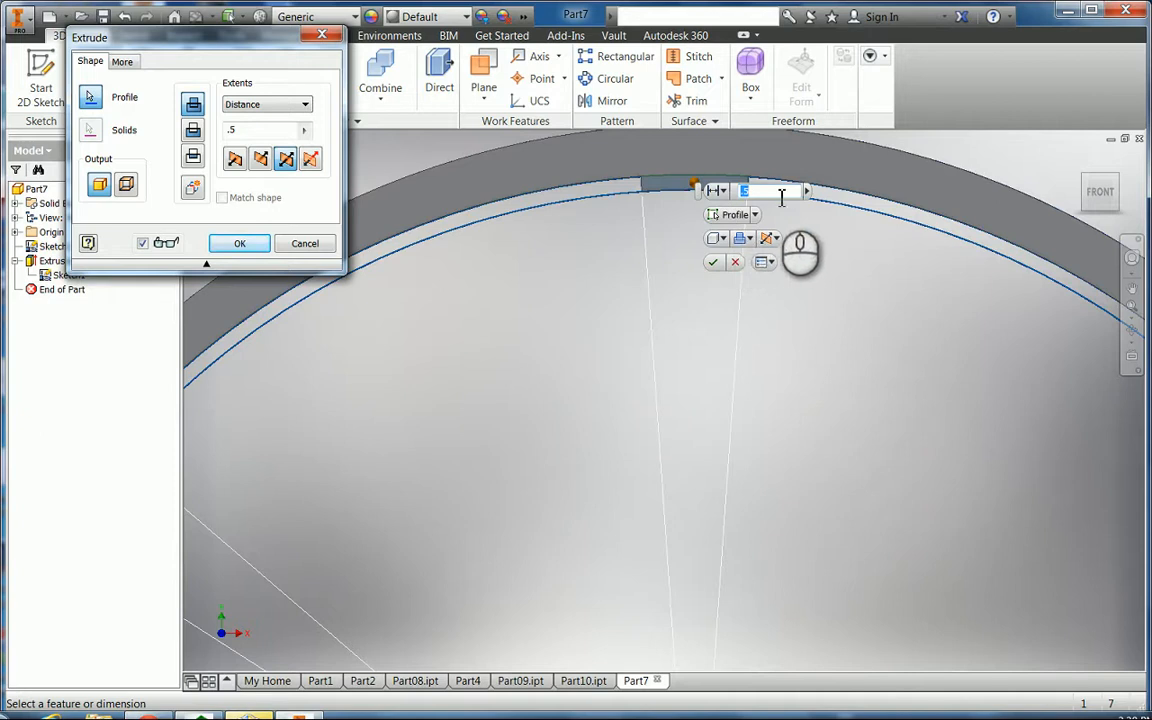
{"action": "left_click", "coordinate": [745, 191]}
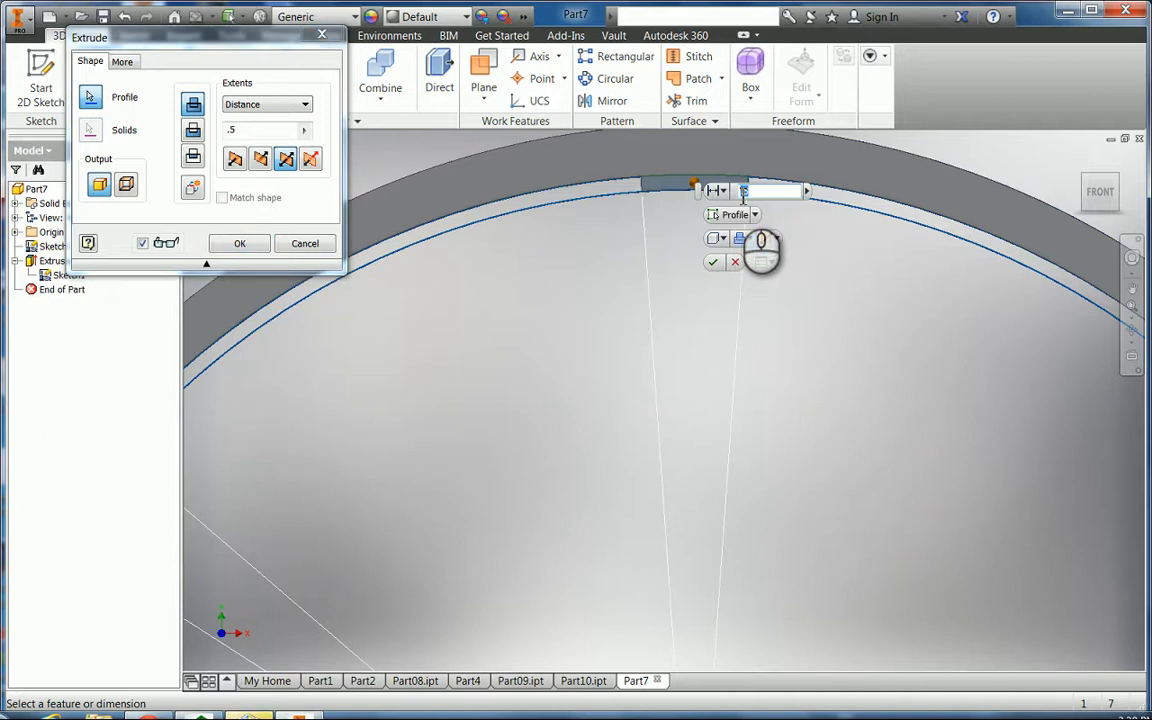
{"action": "type", "text": ".4"}
{"action": "left_click", "coordinate": [713, 263]}
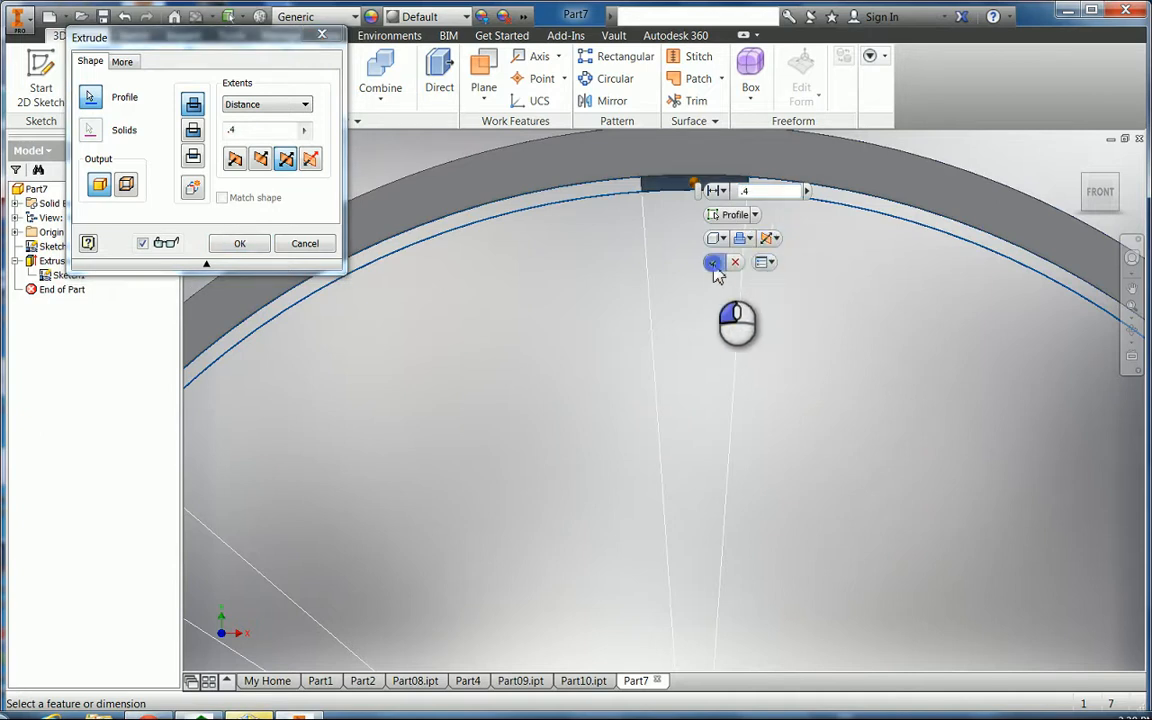
Create a work axis through the center of the ring's circular edge
{"action": "scroll", "coordinate": [810, 268], "scroll_direction": "down", "scroll_amount": 3}
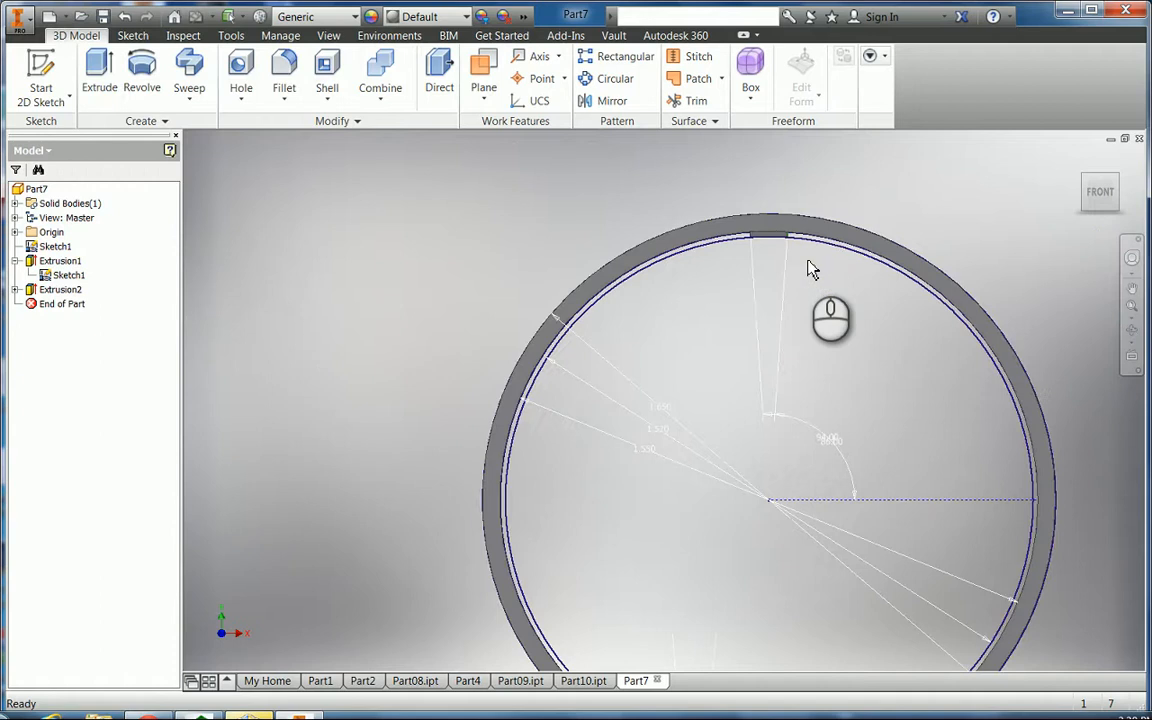
{"action": "scroll", "coordinate": [810, 269], "scroll_direction": "up", "scroll_amount": 3}
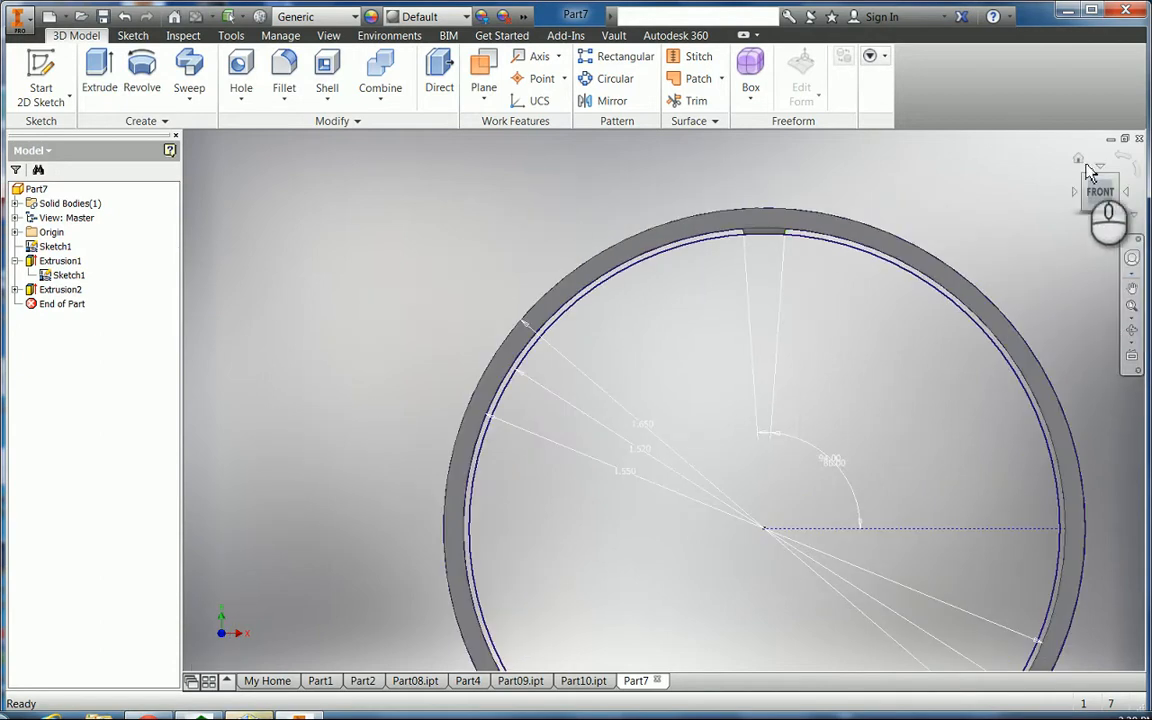
{"action": "left_click", "coordinate": [1078, 162]}
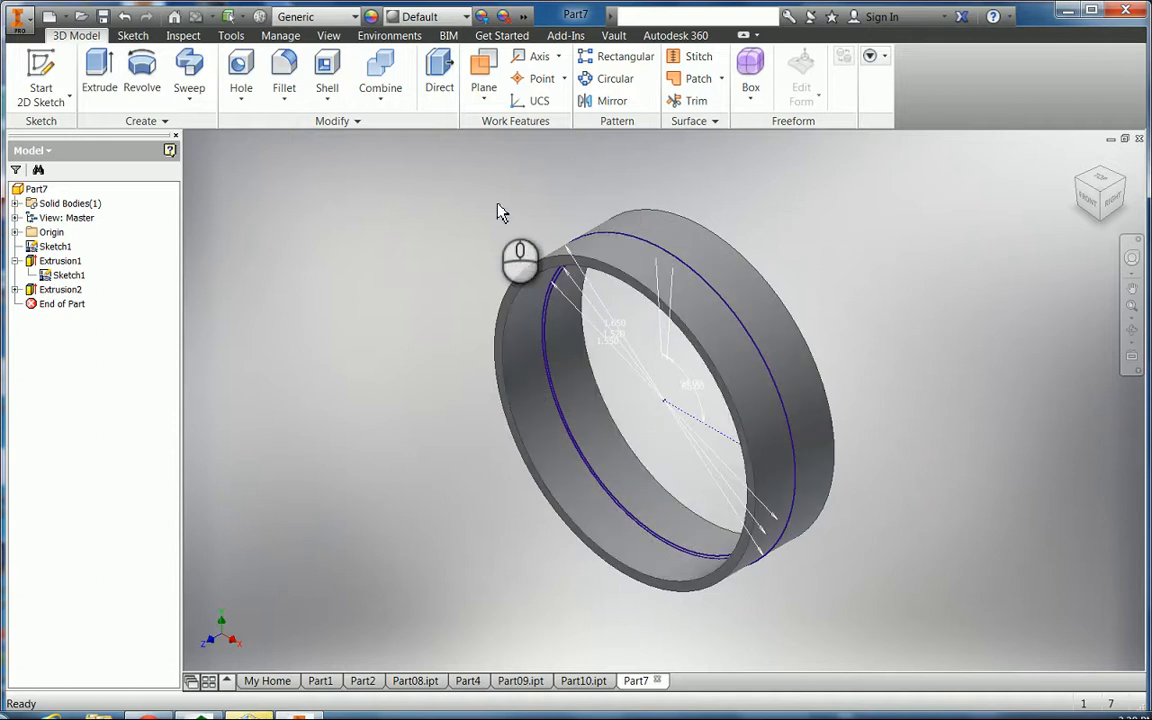
{"action": "left_click", "coordinate": [559, 60]}
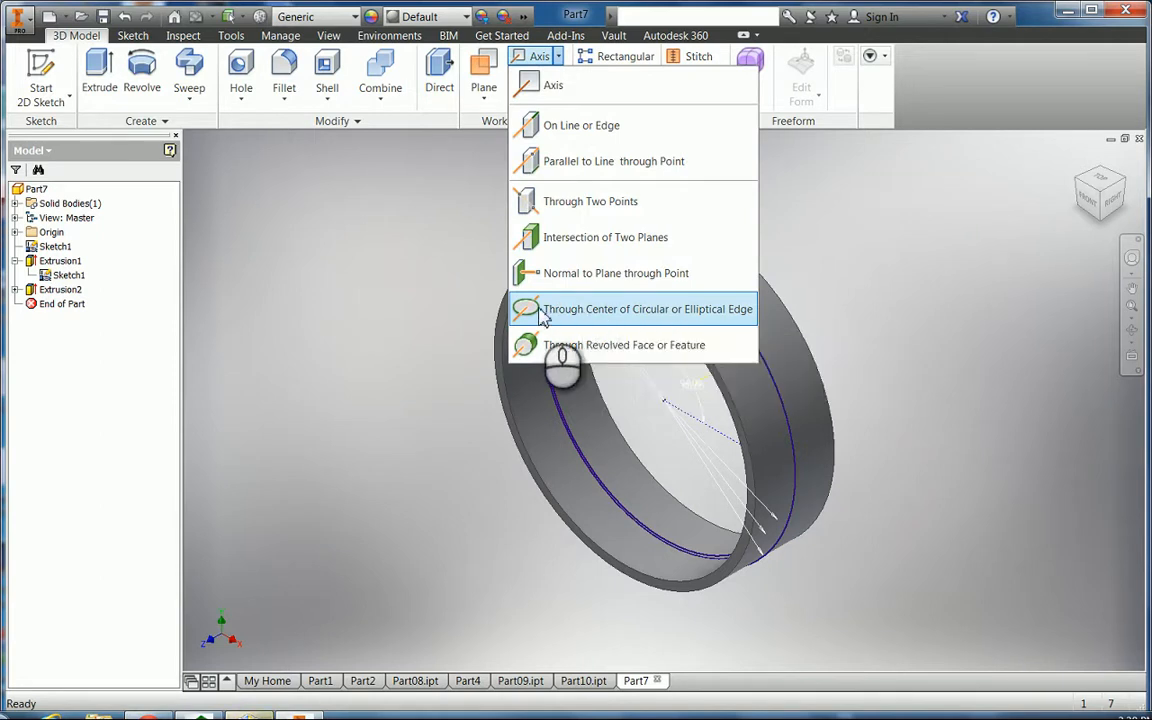
{"action": "left_click", "coordinate": [585, 312]}
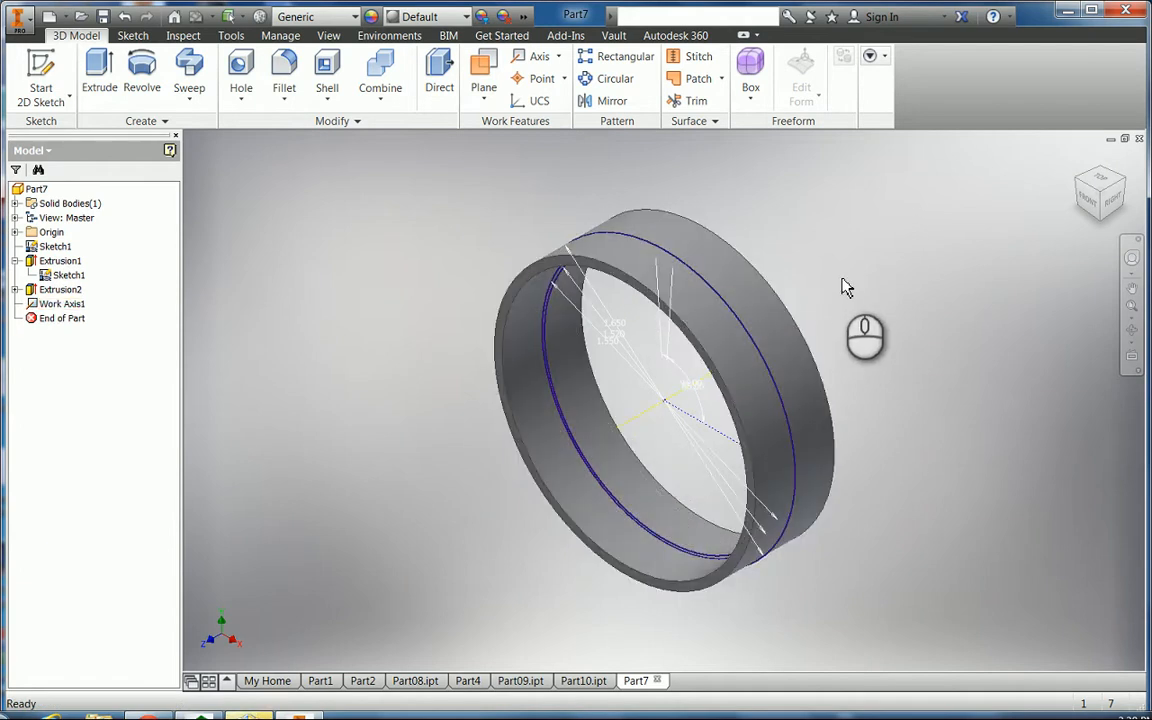
Create a circular pattern of the small inner extrusion around the work axis over 360 degrees
{"action": "left_click", "coordinate": [1091, 204]}
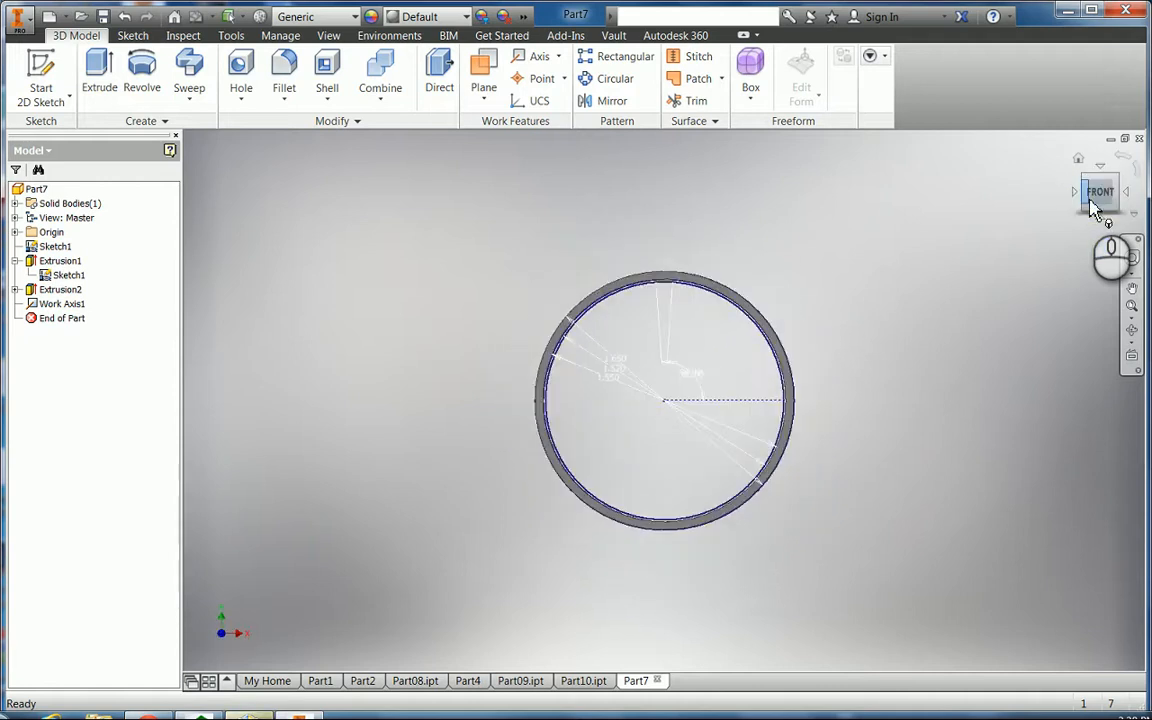
{"action": "scroll", "coordinate": [906, 252], "scroll_direction": "down", "scroll_amount": 4}
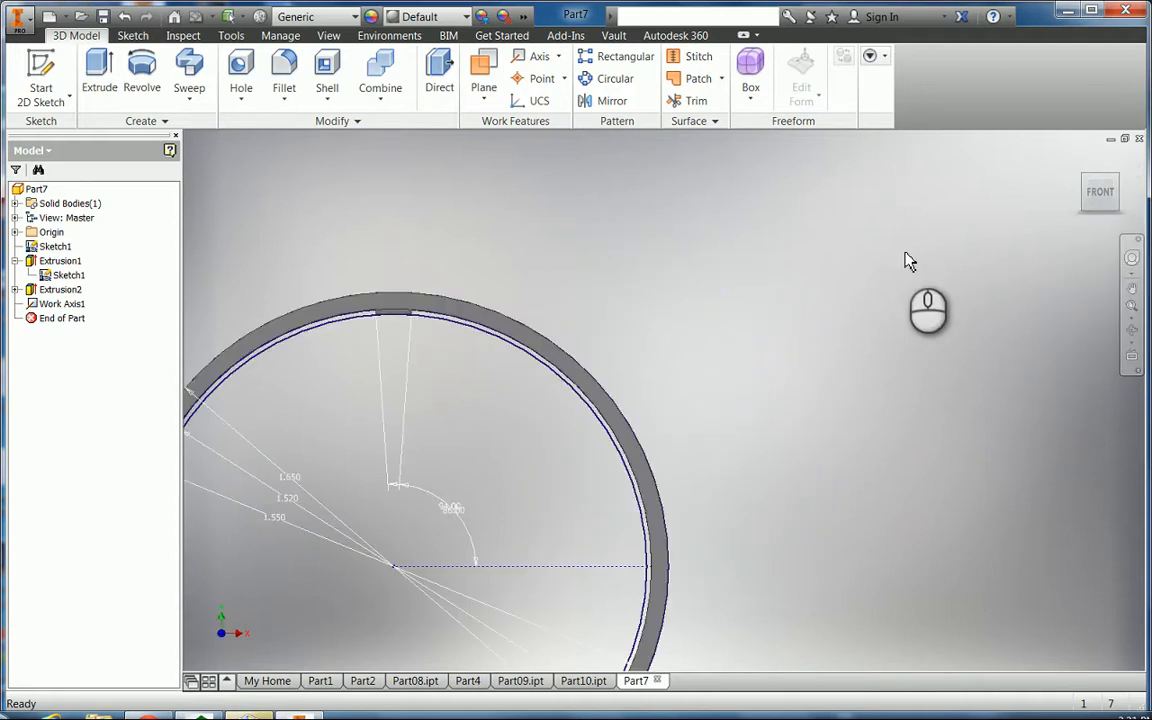
{"action": "left_click", "coordinate": [1132, 287]}
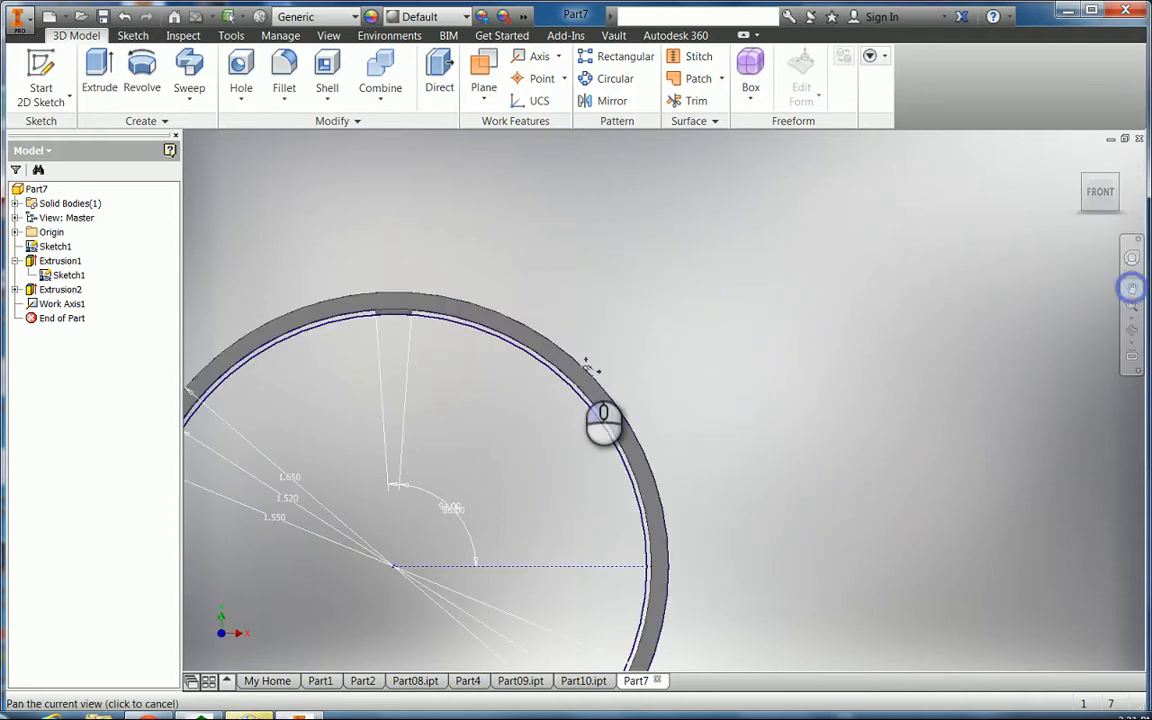
{"action": "left_click_drag", "start_coordinate": [590, 368], "coordinate": [797, 243]}
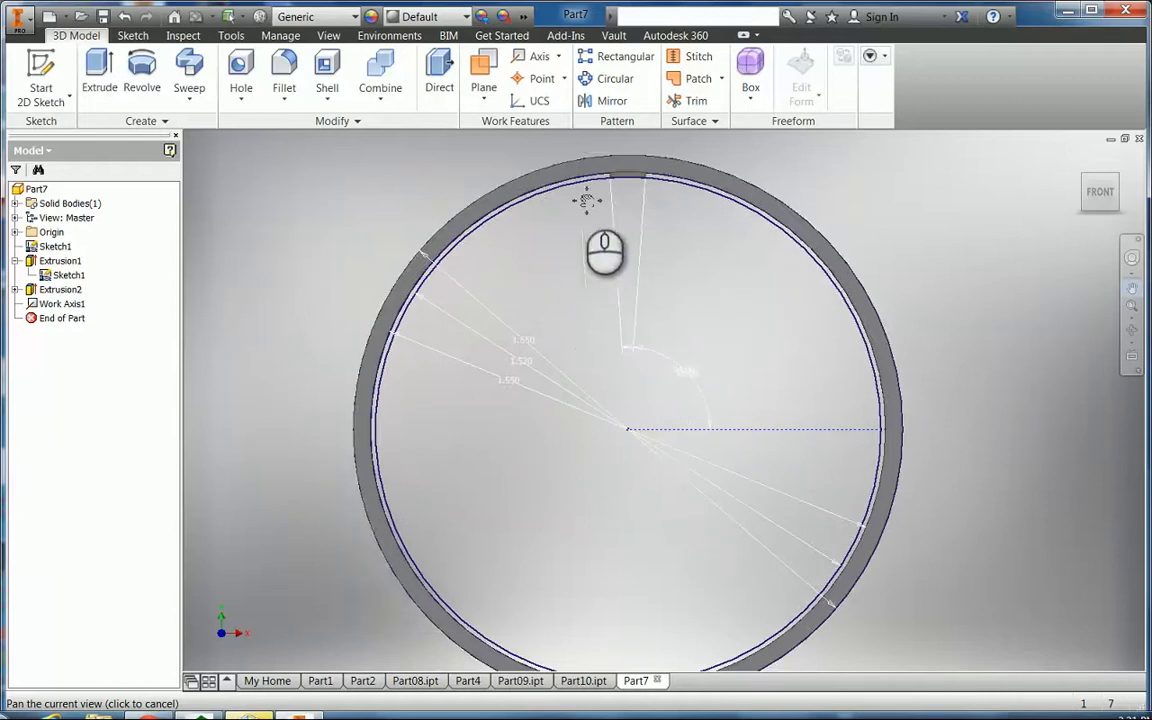
{"action": "left_click", "coordinate": [583, 82]}
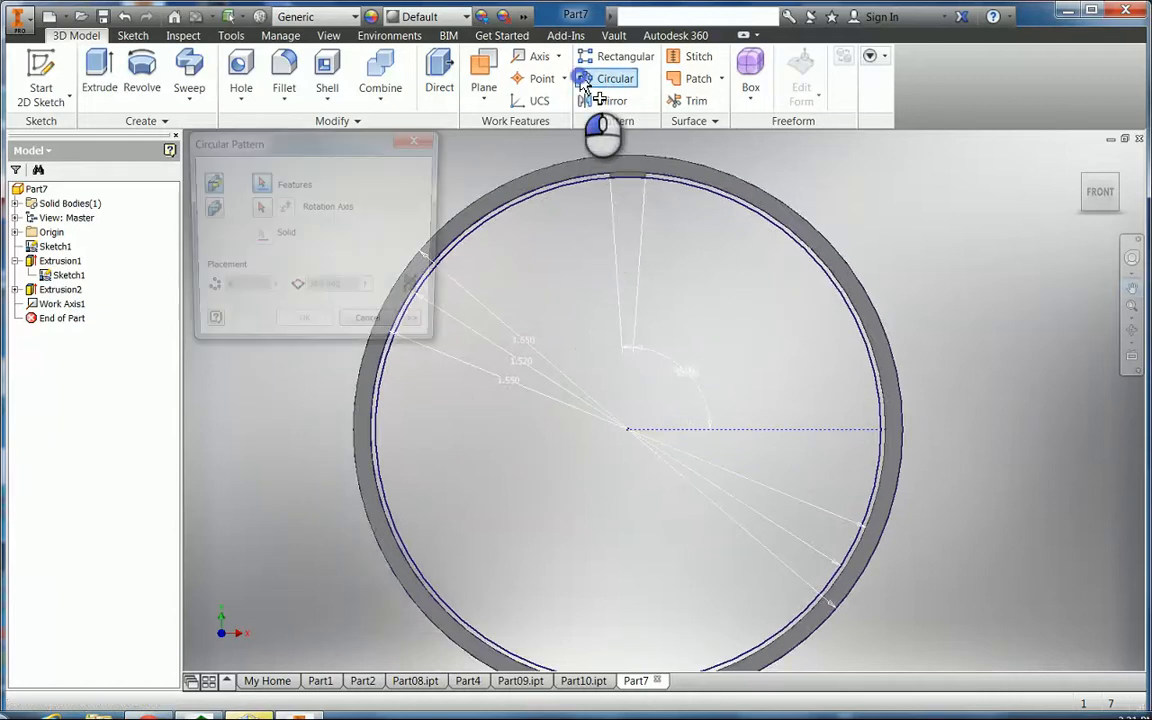
{"action": "left_click", "coordinate": [628, 183]}
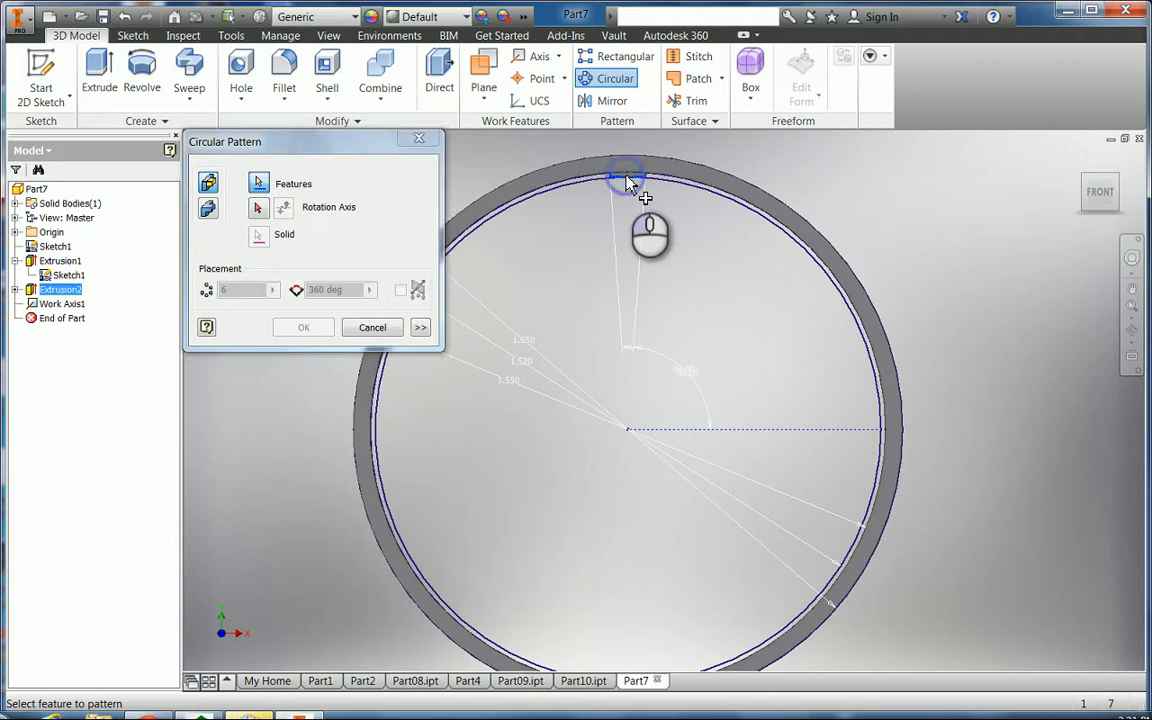
{"action": "left_click", "coordinate": [258, 212]}
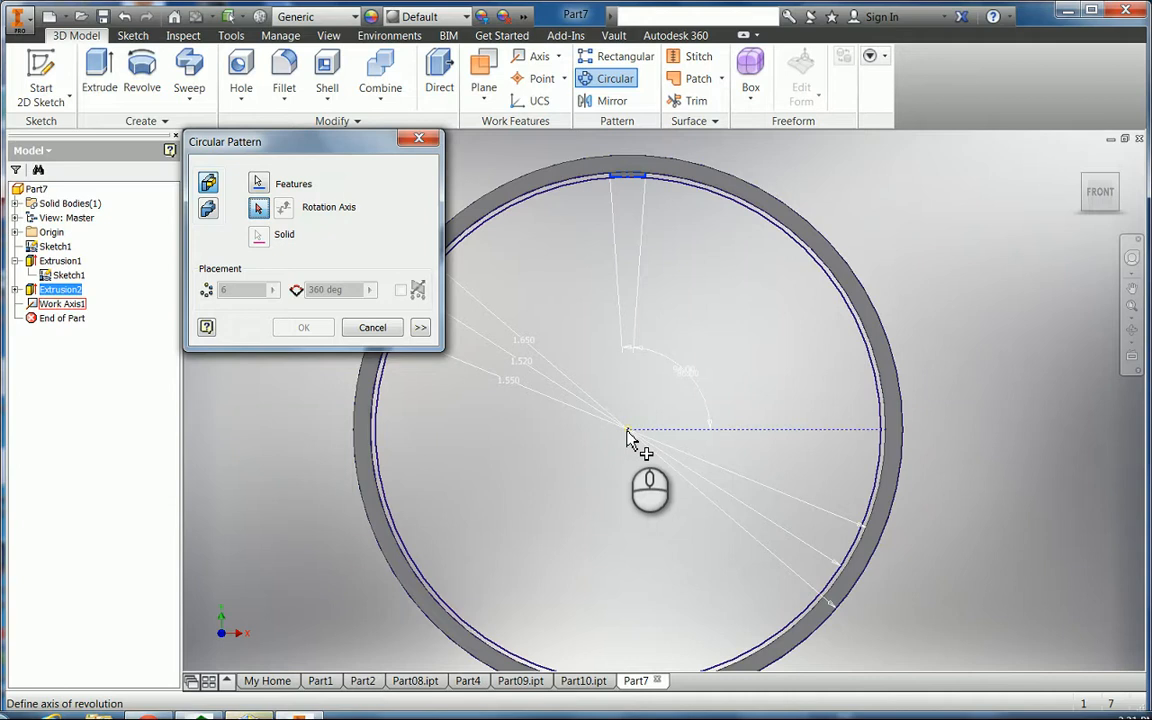
{"action": "left_click", "coordinate": [628, 436]}
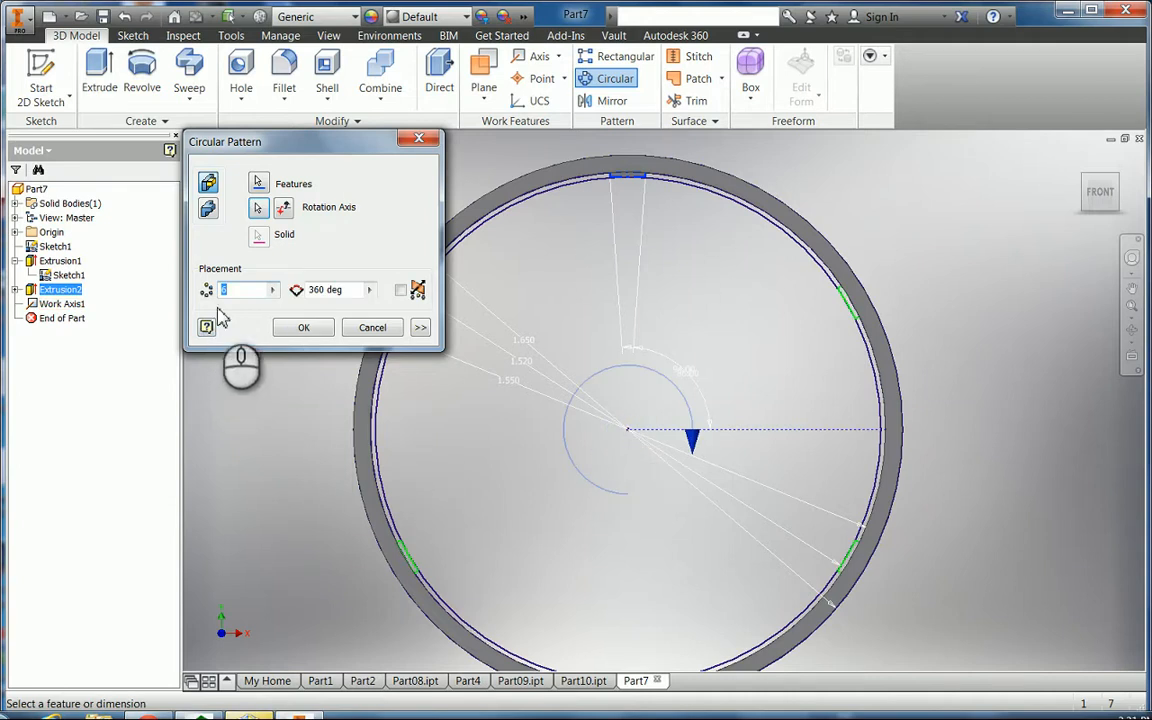
{"action": "left_click", "coordinate": [302, 328]}
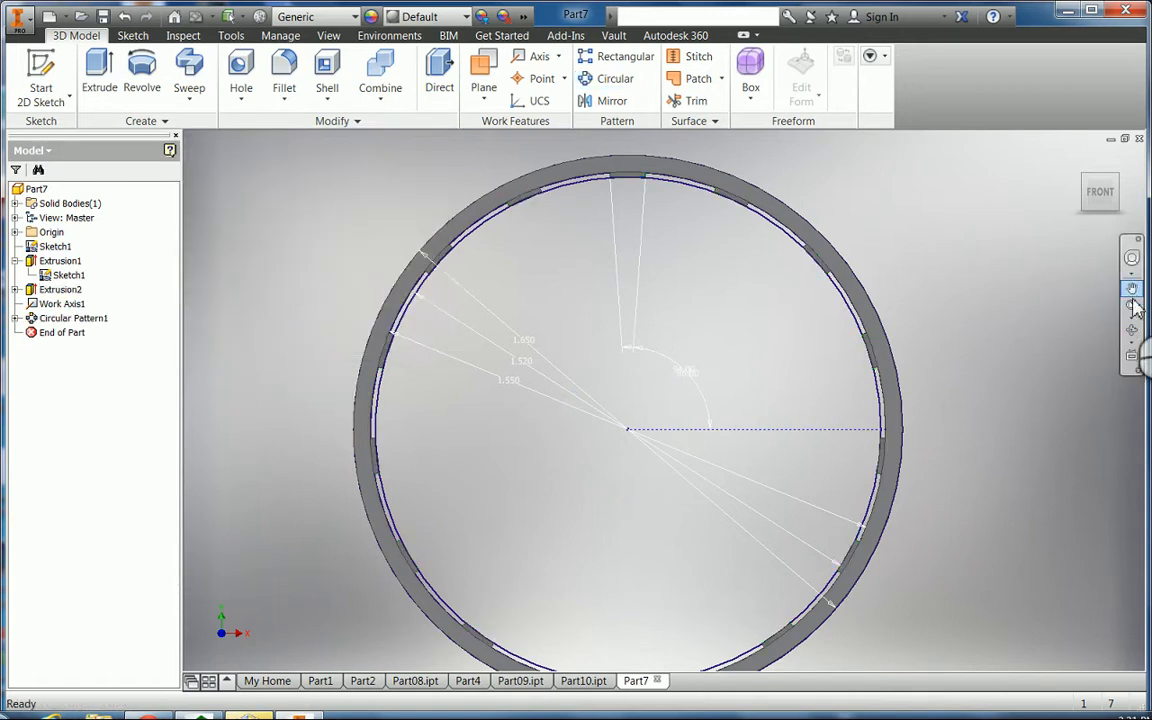
{"action": "left_click", "coordinate": [1133, 333]}
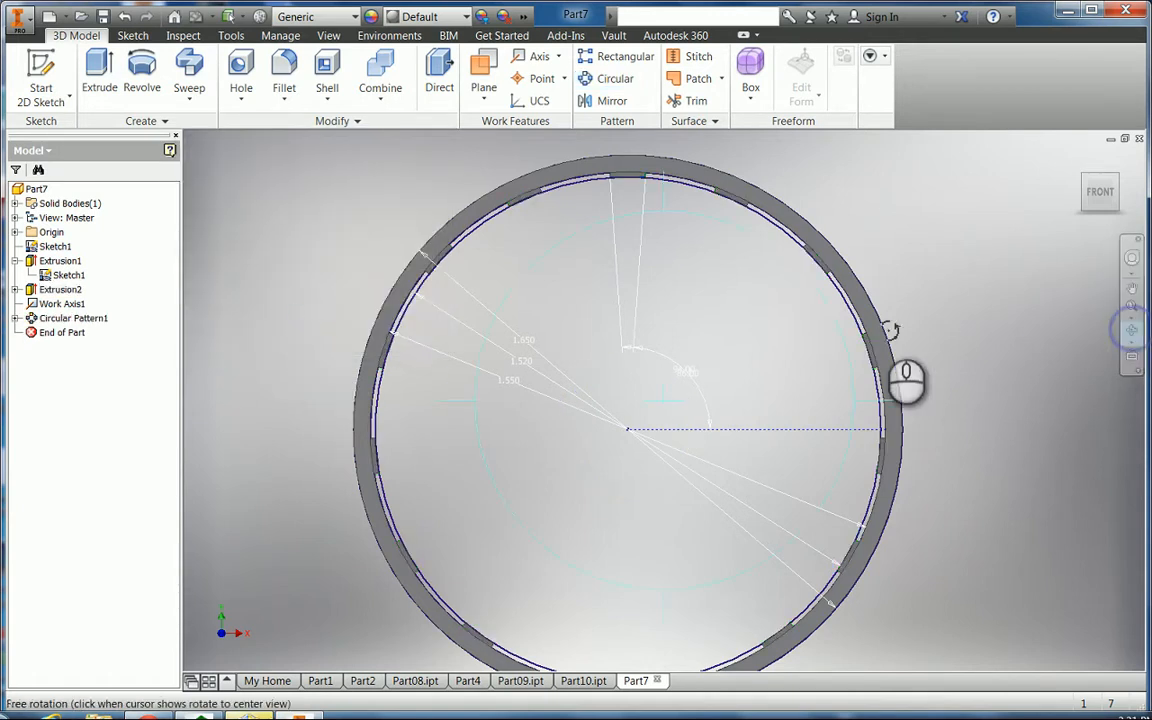
Extrude the thin remaining ring profile between the 1.550 in and 1.520 in circles symmetrically by .02 in, joined to the ring
{"action": "left_click_drag", "start_coordinate": [806, 348], "coordinate": [623, 373]}
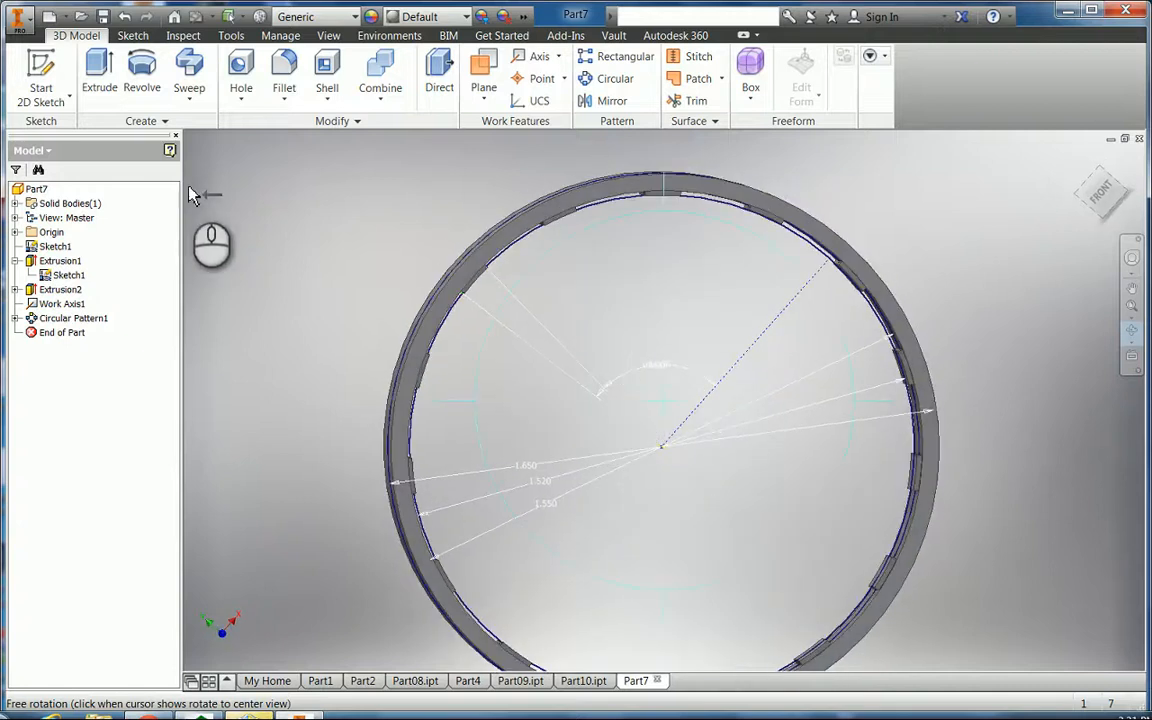
{"action": "left_click", "coordinate": [972, 288]}
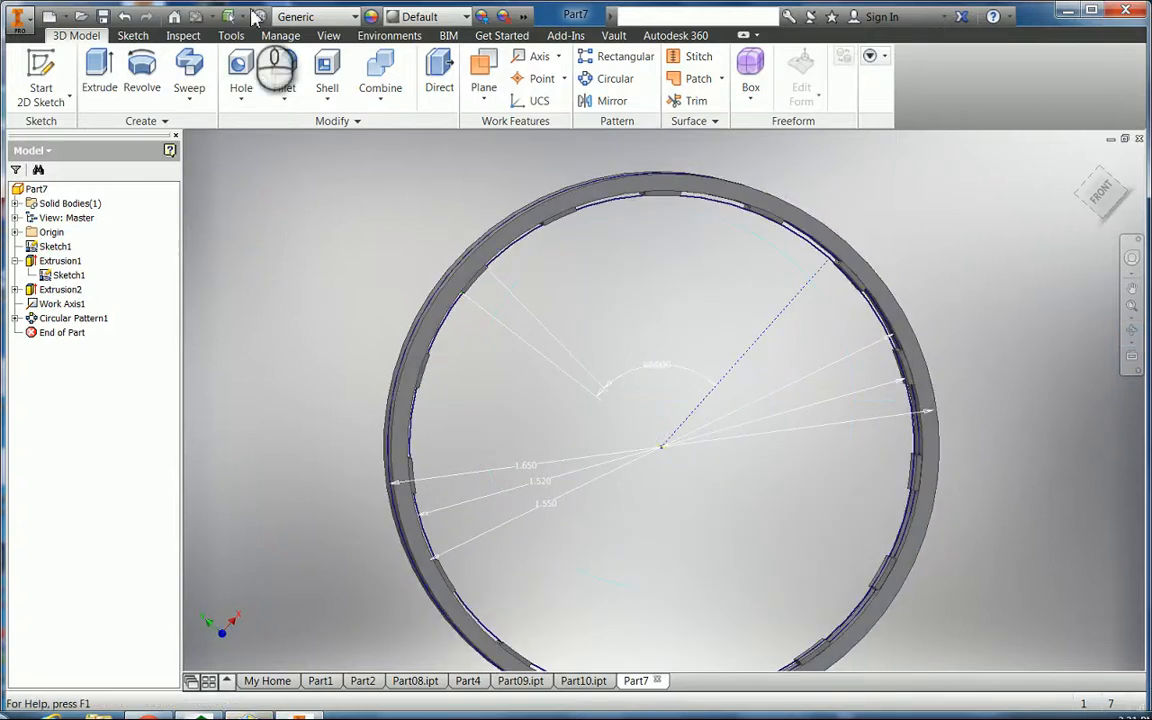
{"action": "left_click", "coordinate": [99, 73]}
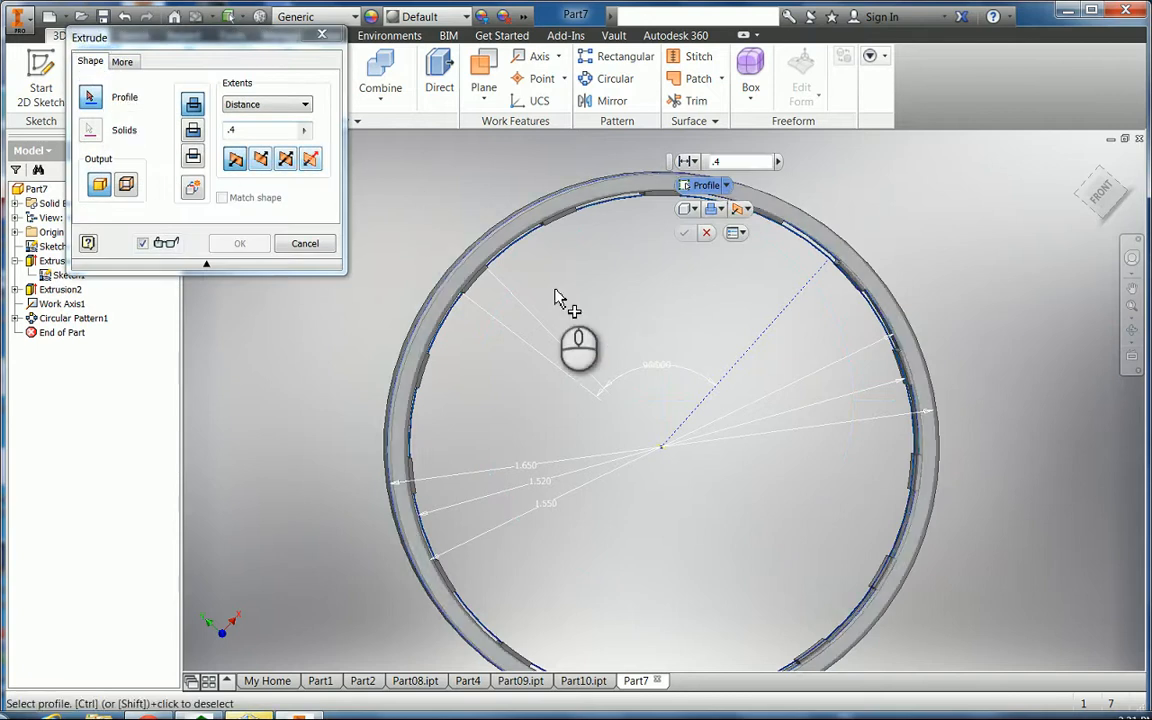
{"action": "scroll", "coordinate": [618, 254], "scroll_direction": "down", "scroll_amount": 3}
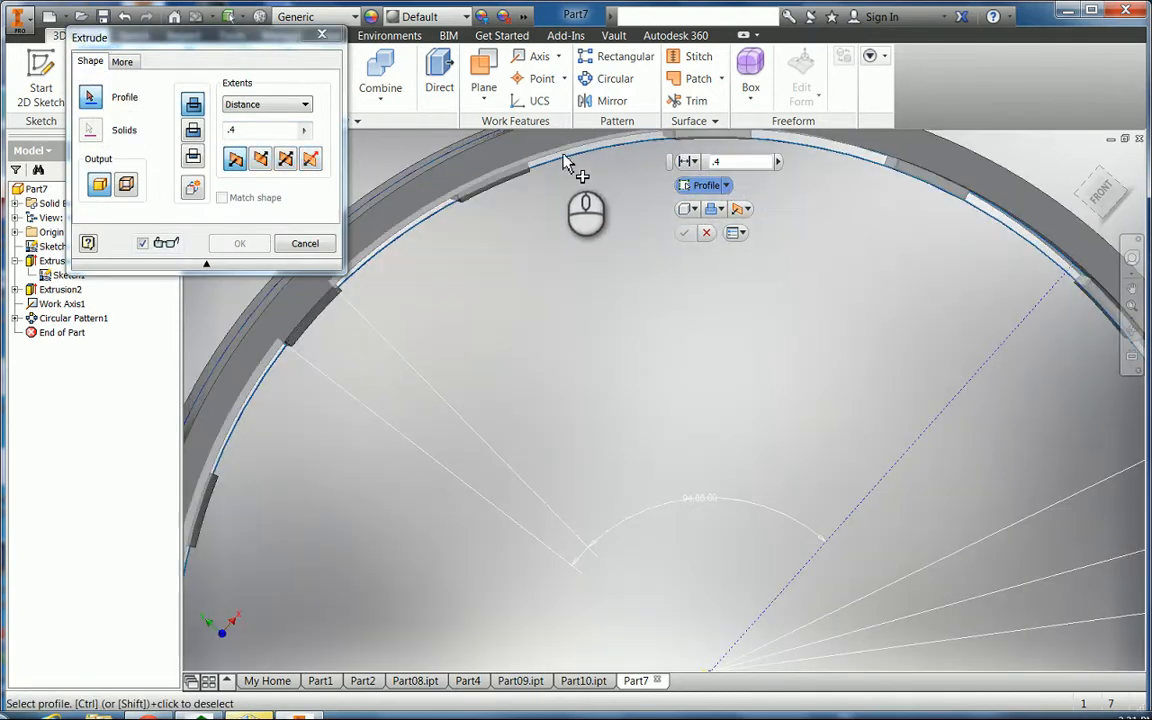
{"action": "left_click", "coordinate": [563, 160]}
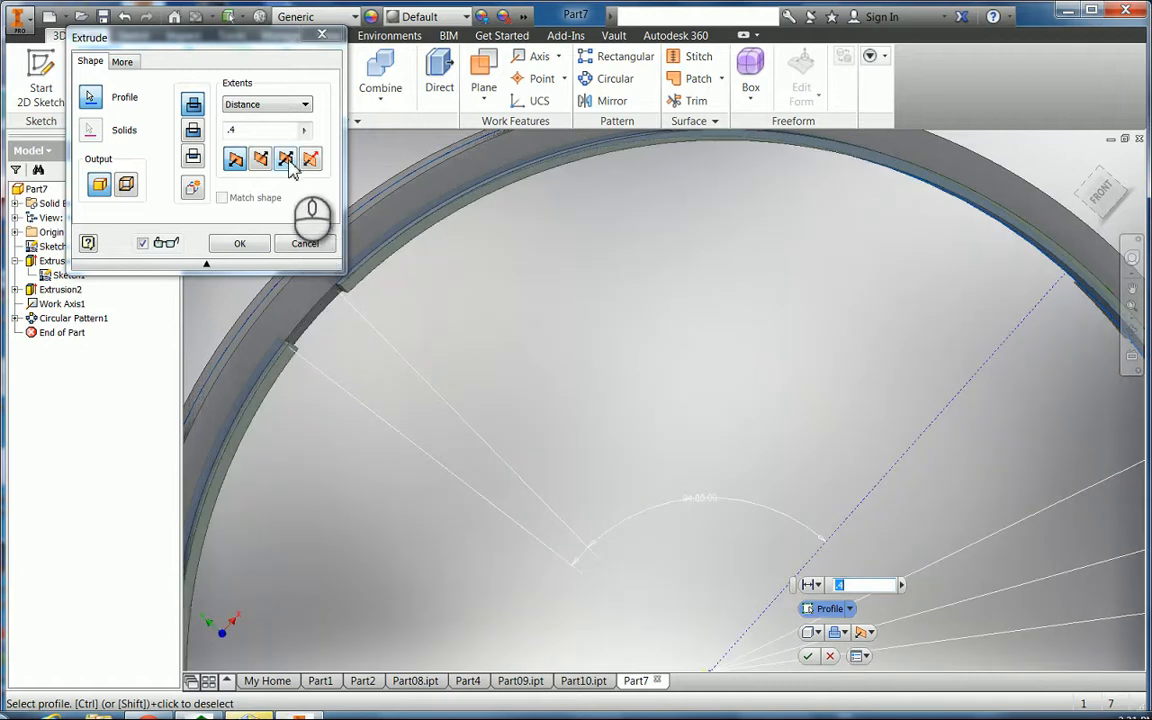
{"action": "left_click", "coordinate": [286, 160]}
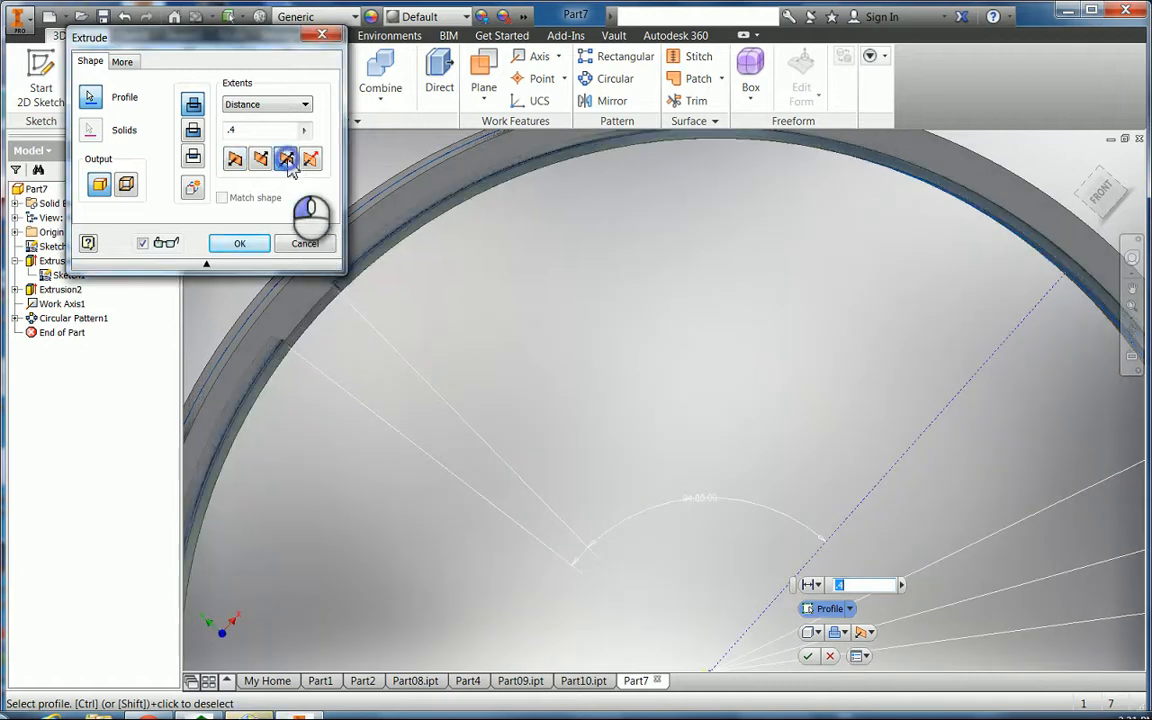
{"action": "left_click", "coordinate": [849, 586]}
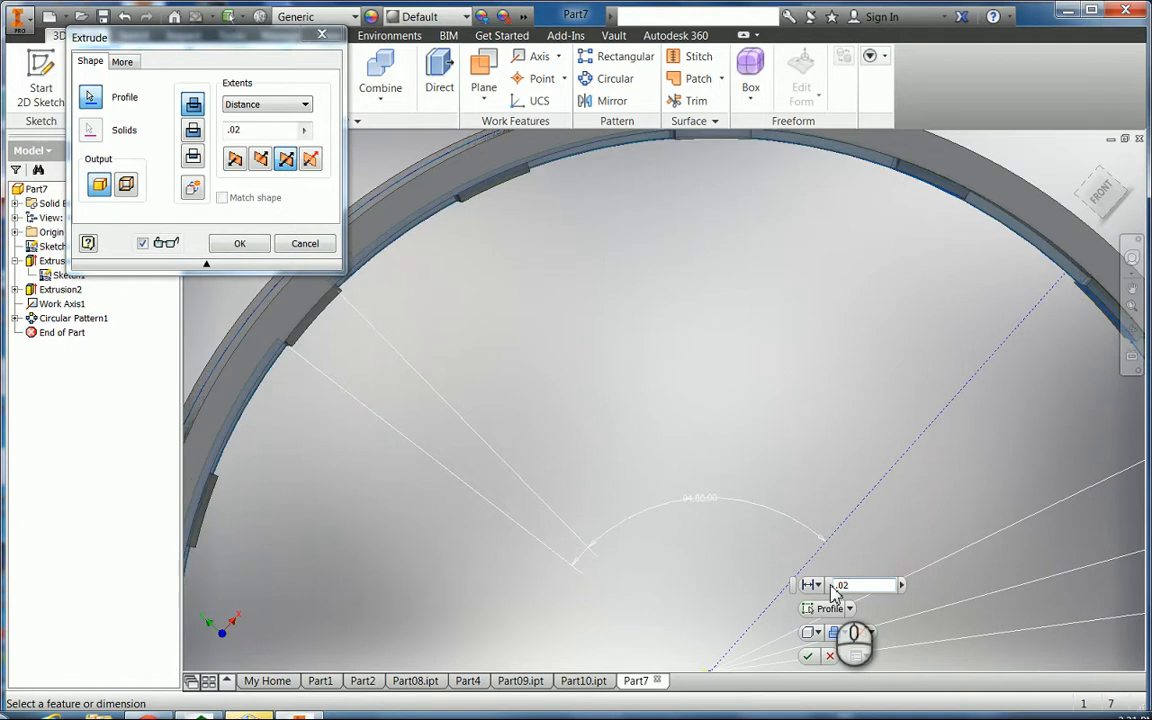
{"action": "left_click", "coordinate": [809, 657]}
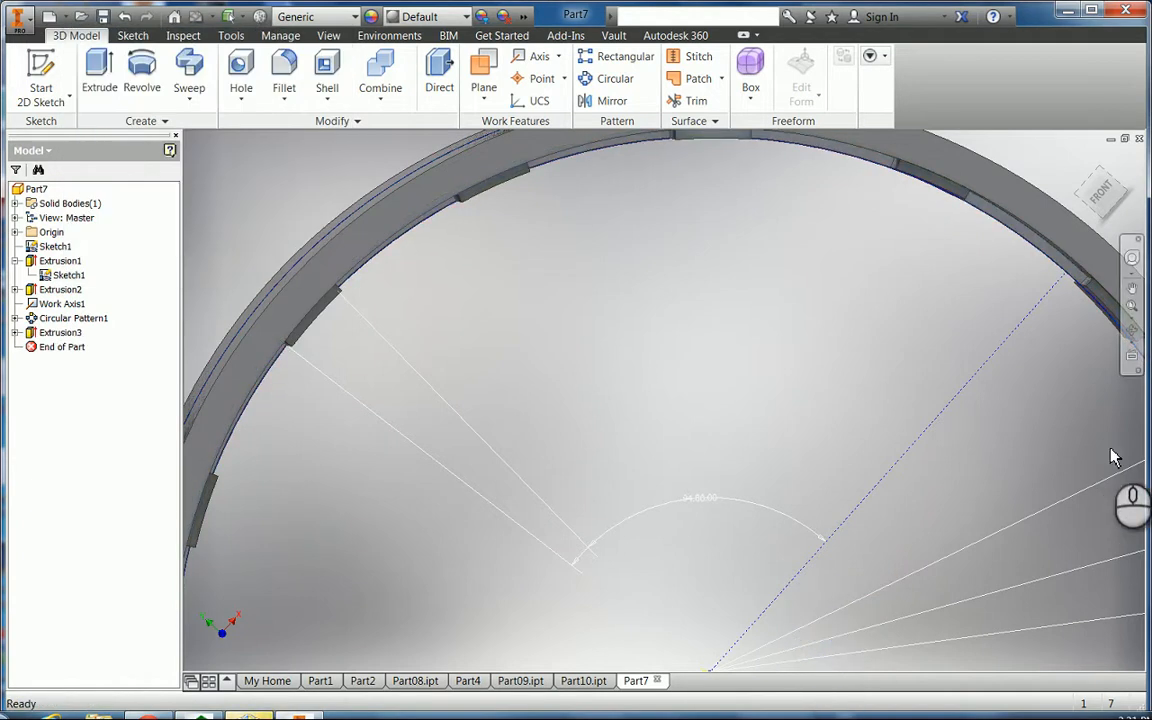
Hide the work axis and the shared sketch of the concentric circles so only the solid ring is displayed
{"action": "scroll", "coordinate": [896, 360], "scroll_direction": "up", "scroll_amount": 3}
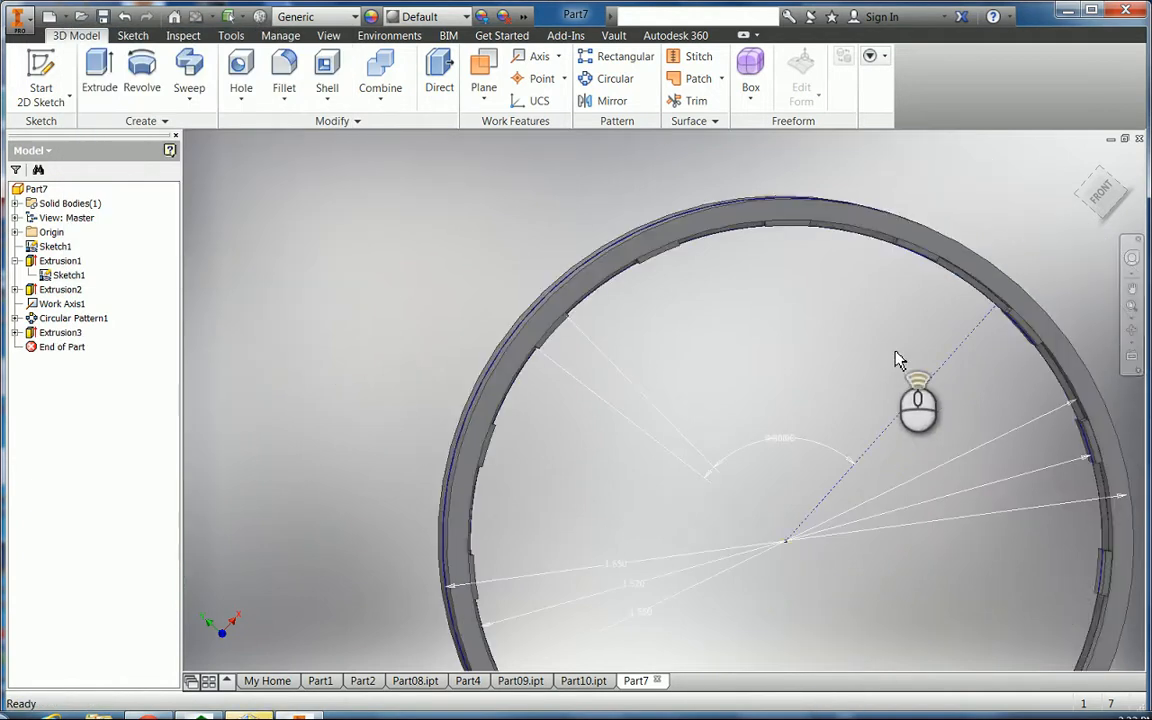
{"action": "left_click", "coordinate": [1131, 330]}
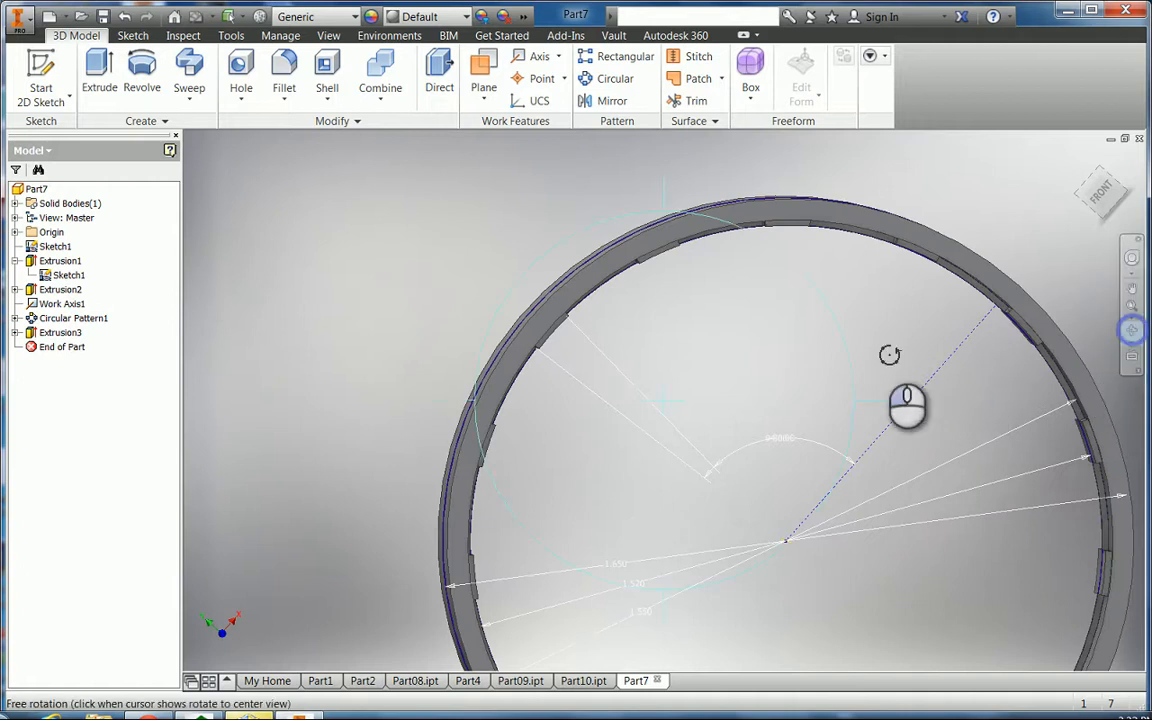
{"action": "left_click_drag", "start_coordinate": [800, 343], "coordinate": [889, 444]}
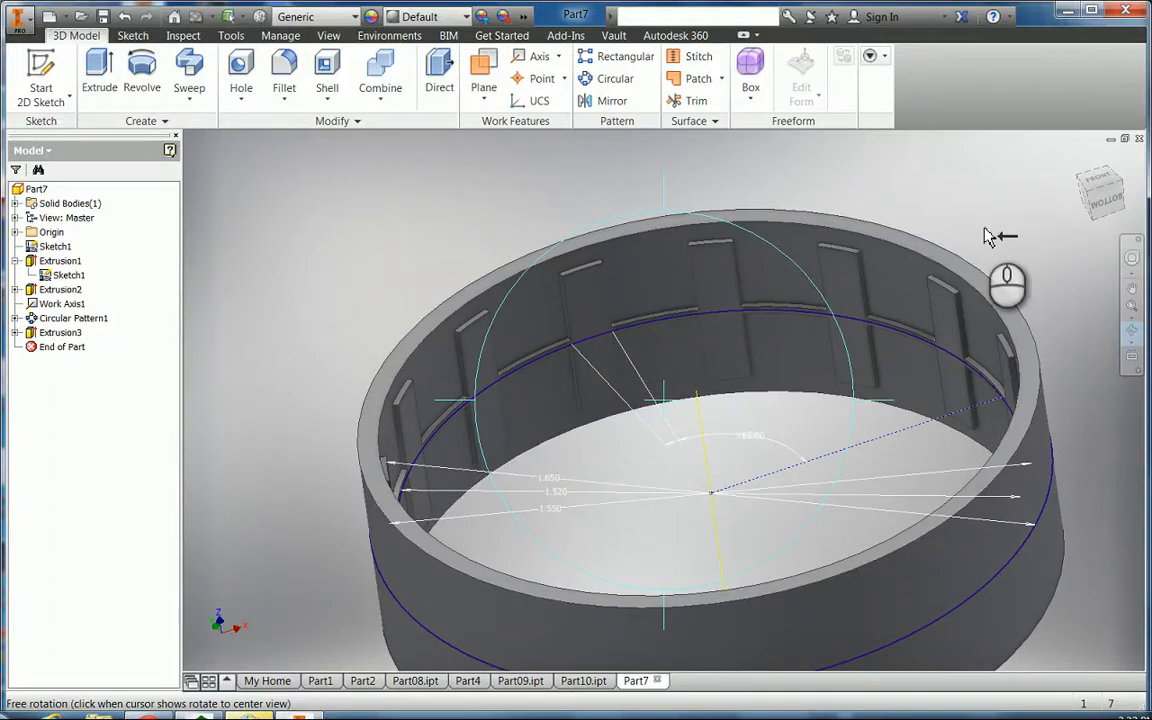
{"action": "key", "text": "Escape"}
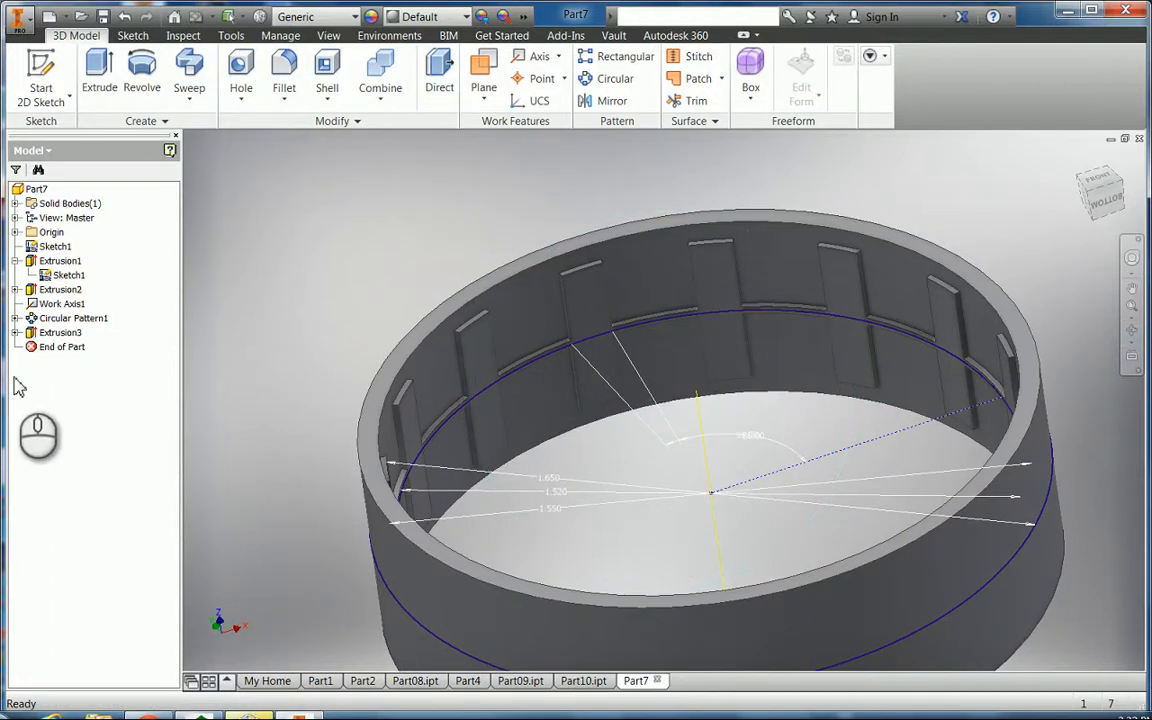
{"action": "right_click", "coordinate": [33, 310]}
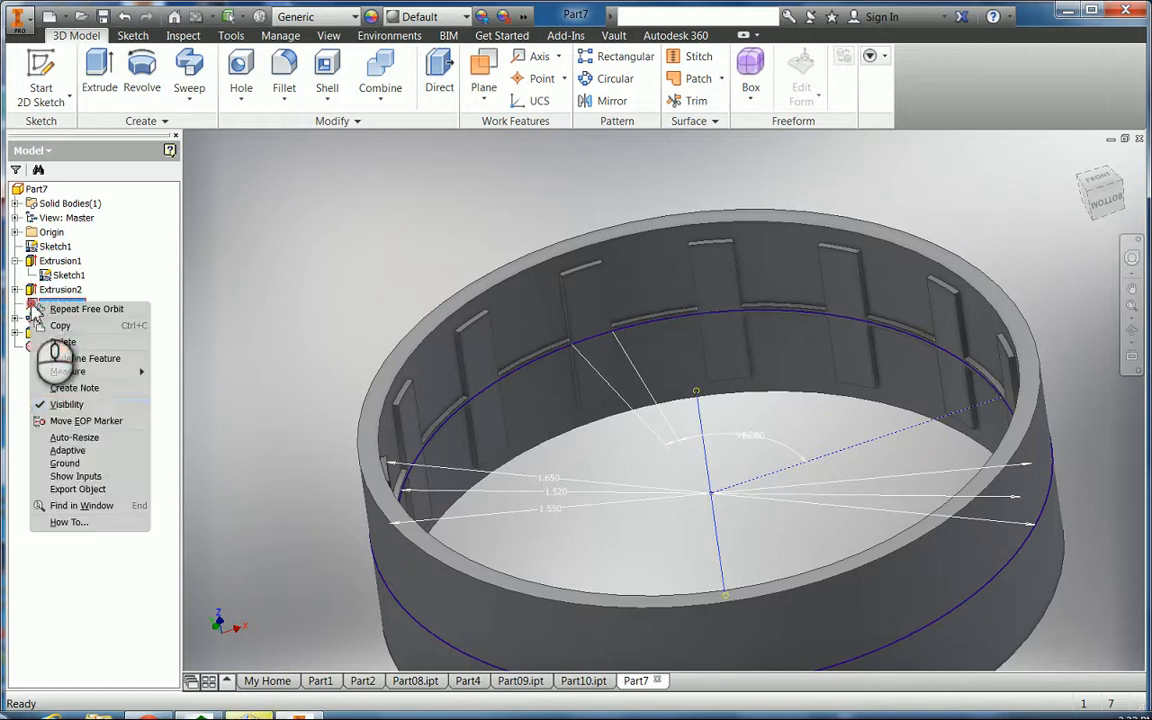
{"action": "left_click", "coordinate": [60, 404]}
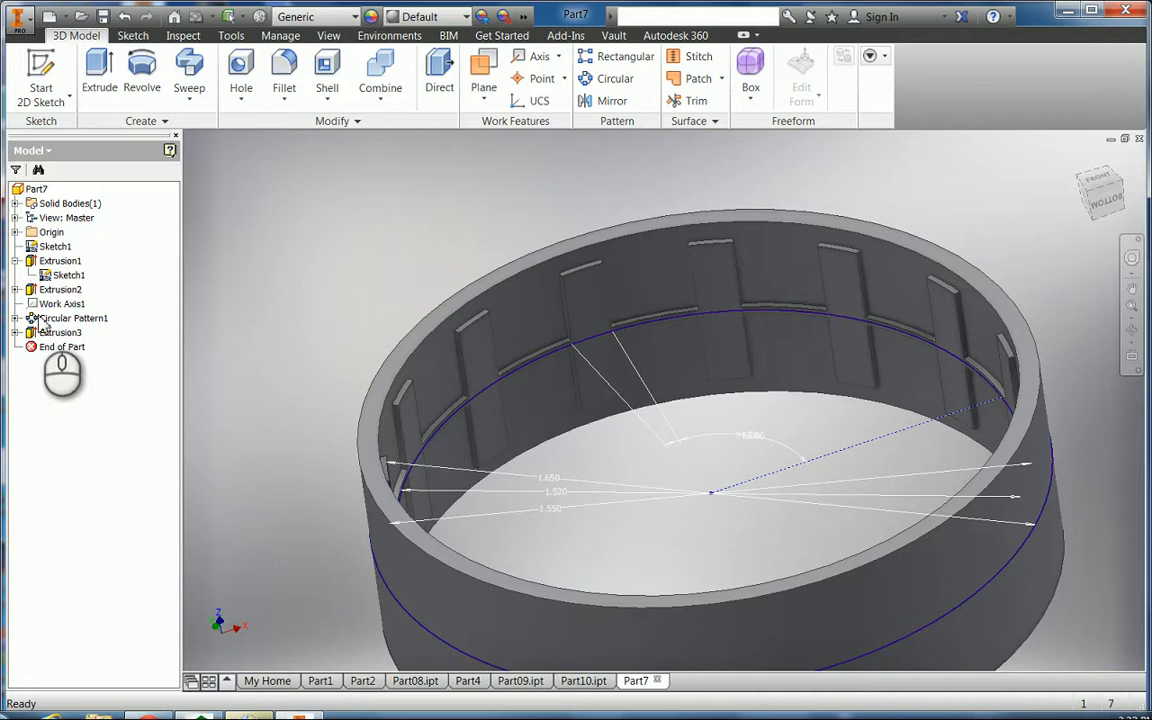
{"action": "right_click", "coordinate": [31, 250]}
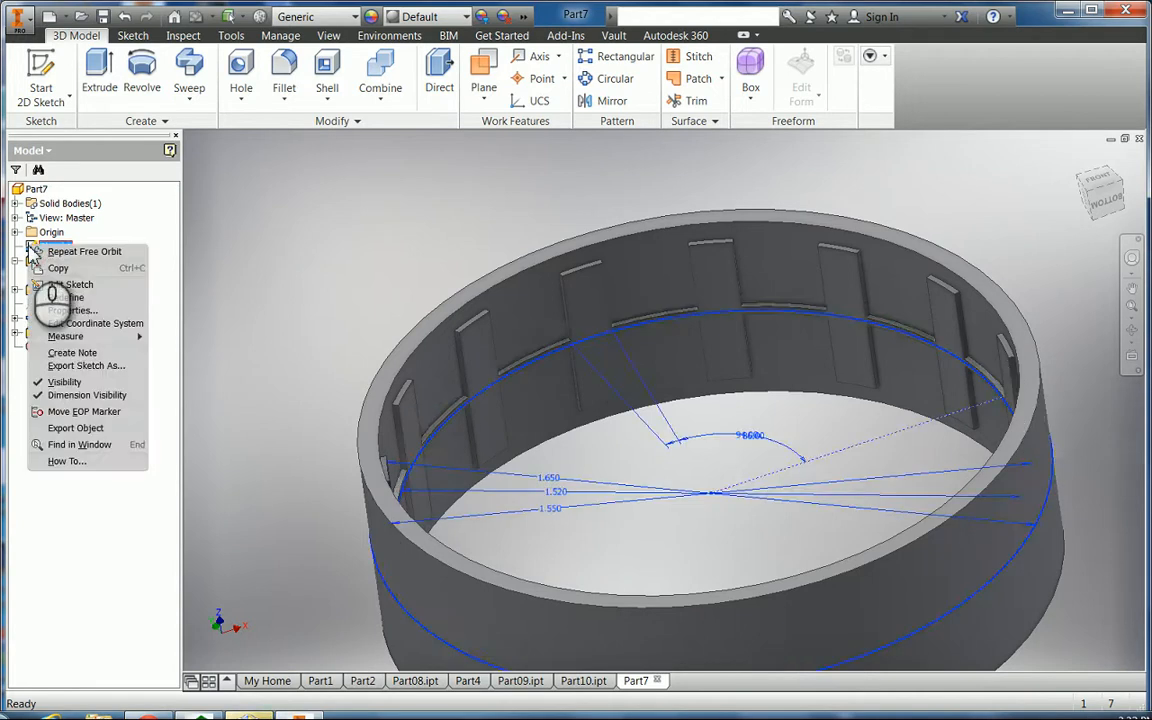
{"action": "left_click", "coordinate": [64, 382]}
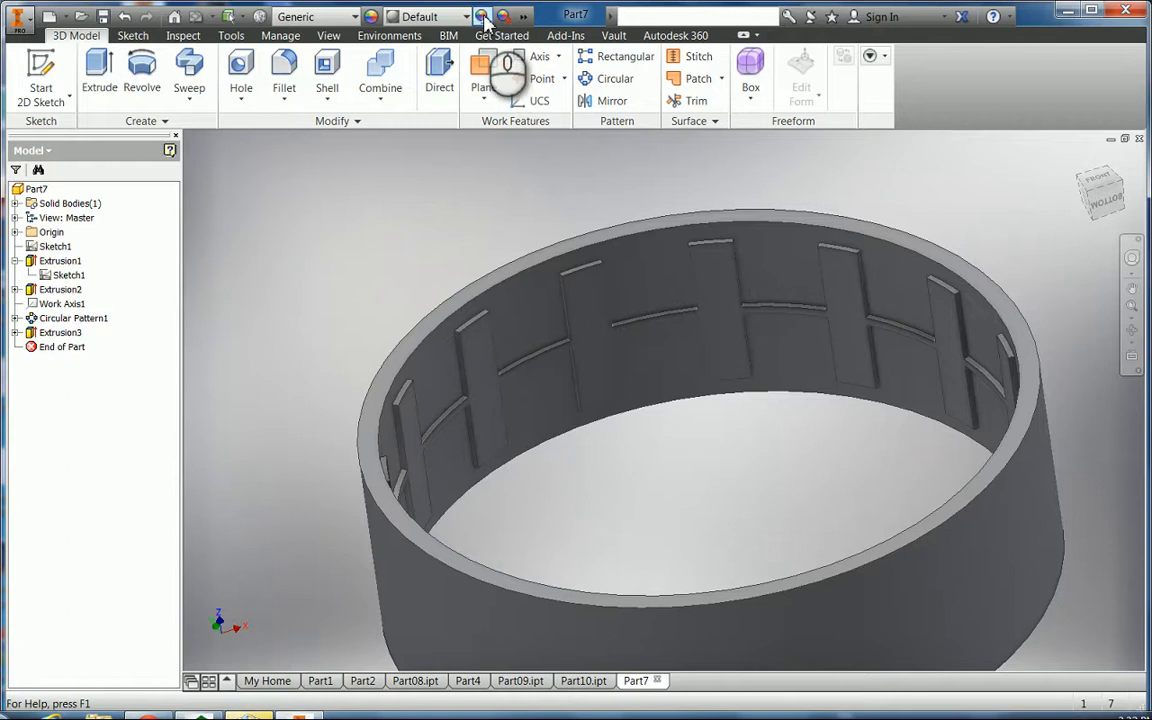
Adjust the whole ring's appearance to bright green, RGB 34, 255, 0
{"action": "left_click", "coordinate": [482, 17]}
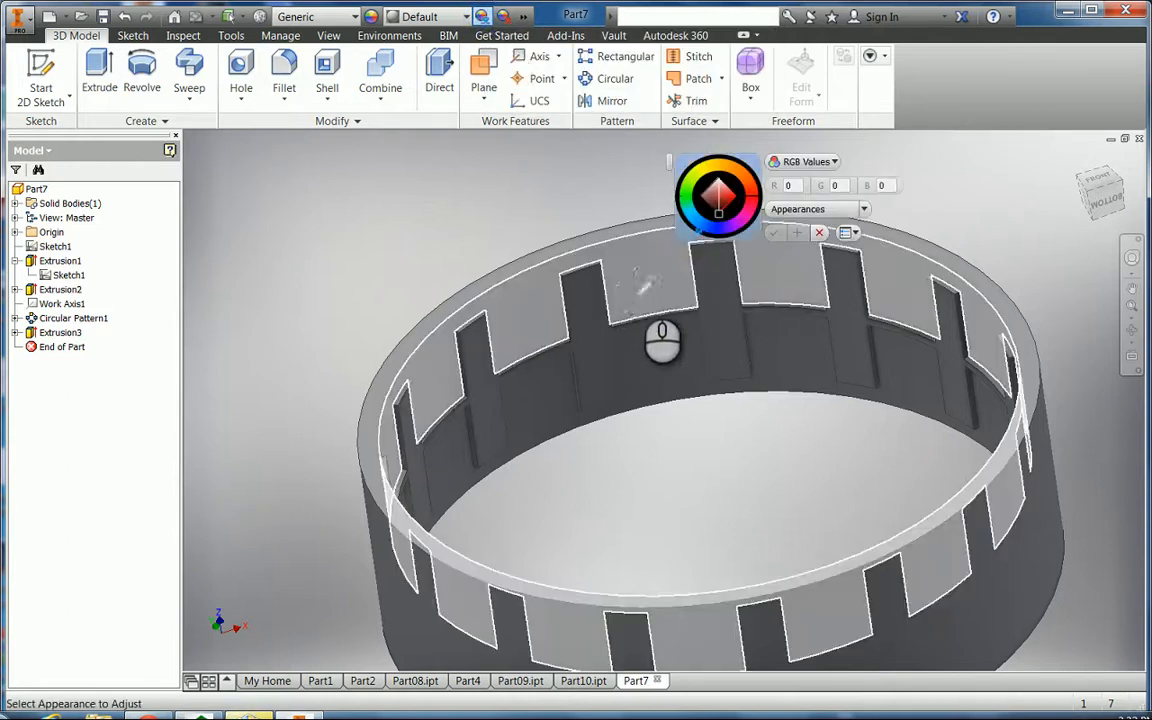
{"action": "left_click", "coordinate": [612, 296]}
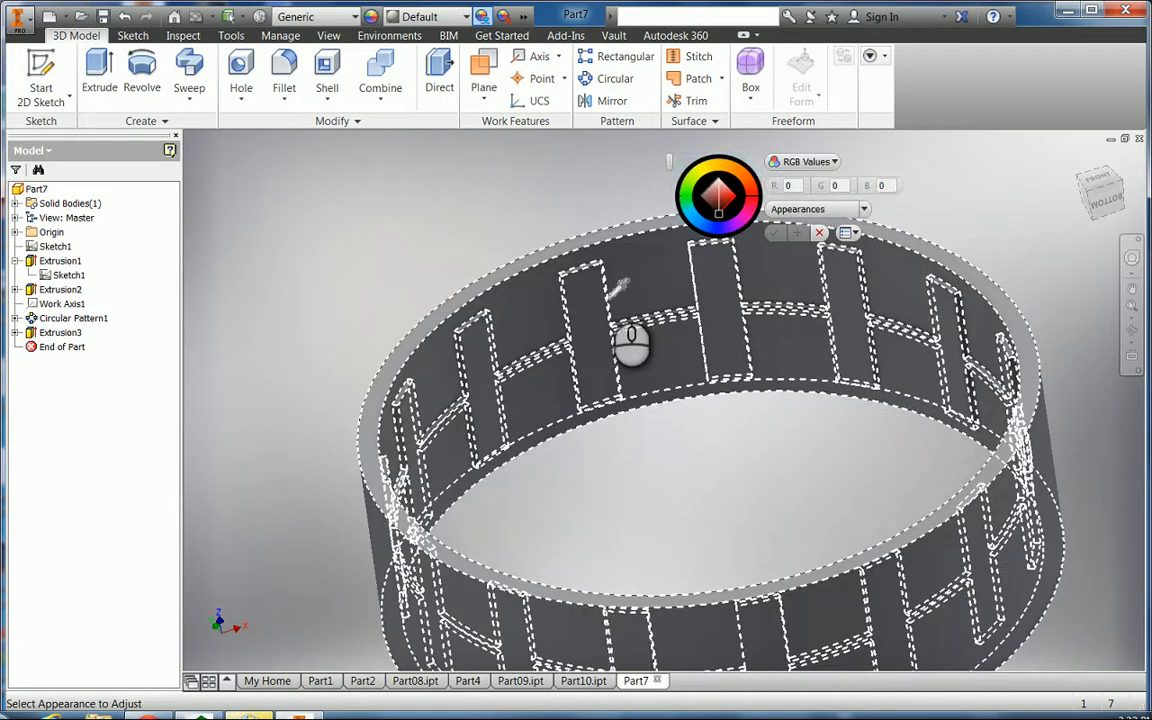
{"action": "left_click", "coordinate": [610, 298]}
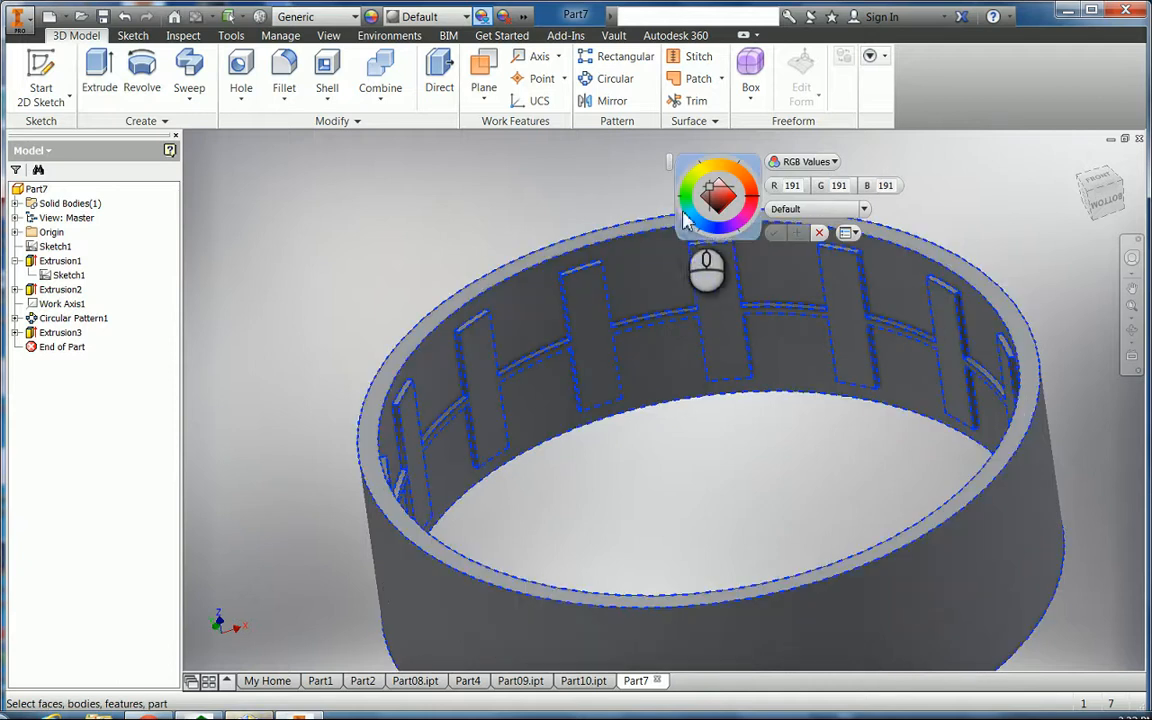
{"action": "left_click", "coordinate": [688, 201]}
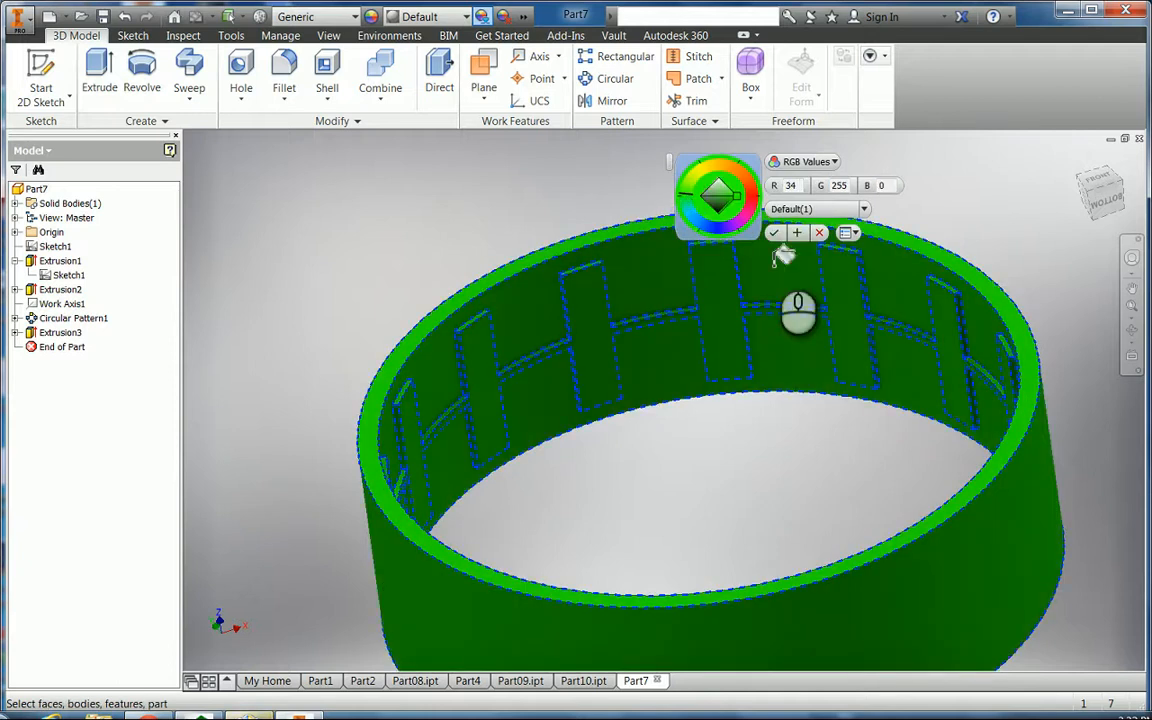
{"action": "left_click", "coordinate": [774, 233]}
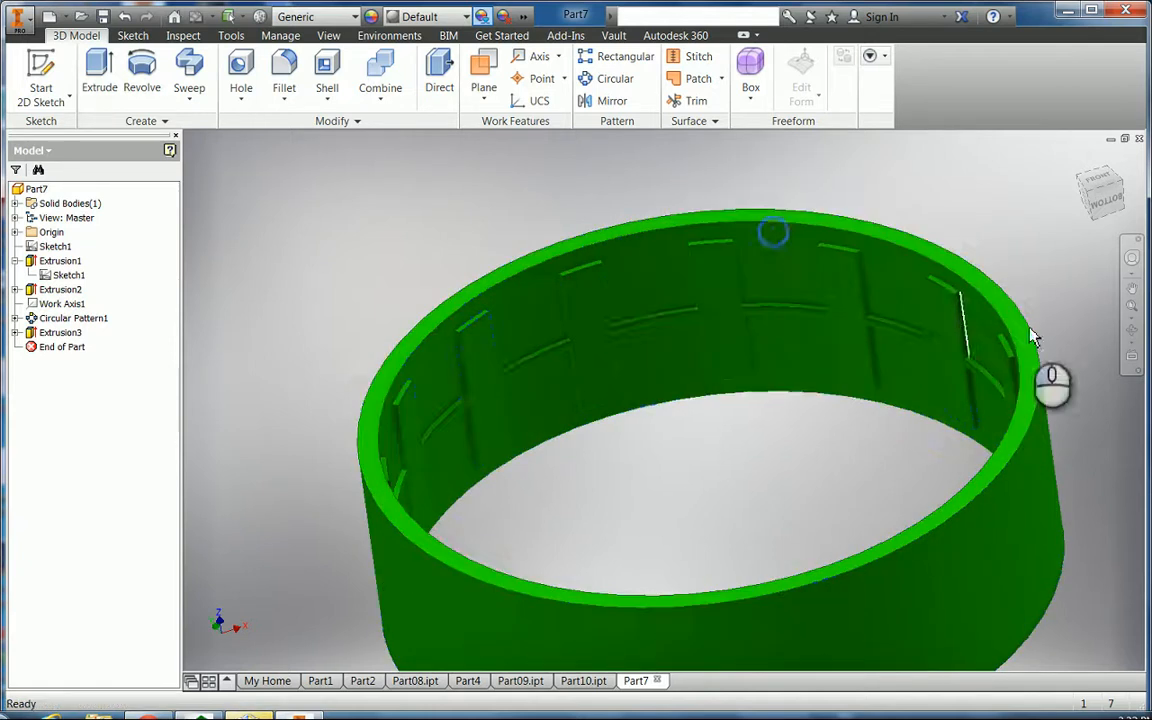
Inspect the raised pattern on the ring's inner face from another angle and return to the home view
{"action": "left_click", "coordinate": [1131, 330]}
{"action": "left_click_drag", "start_coordinate": [762, 398], "coordinate": [828, 366]}
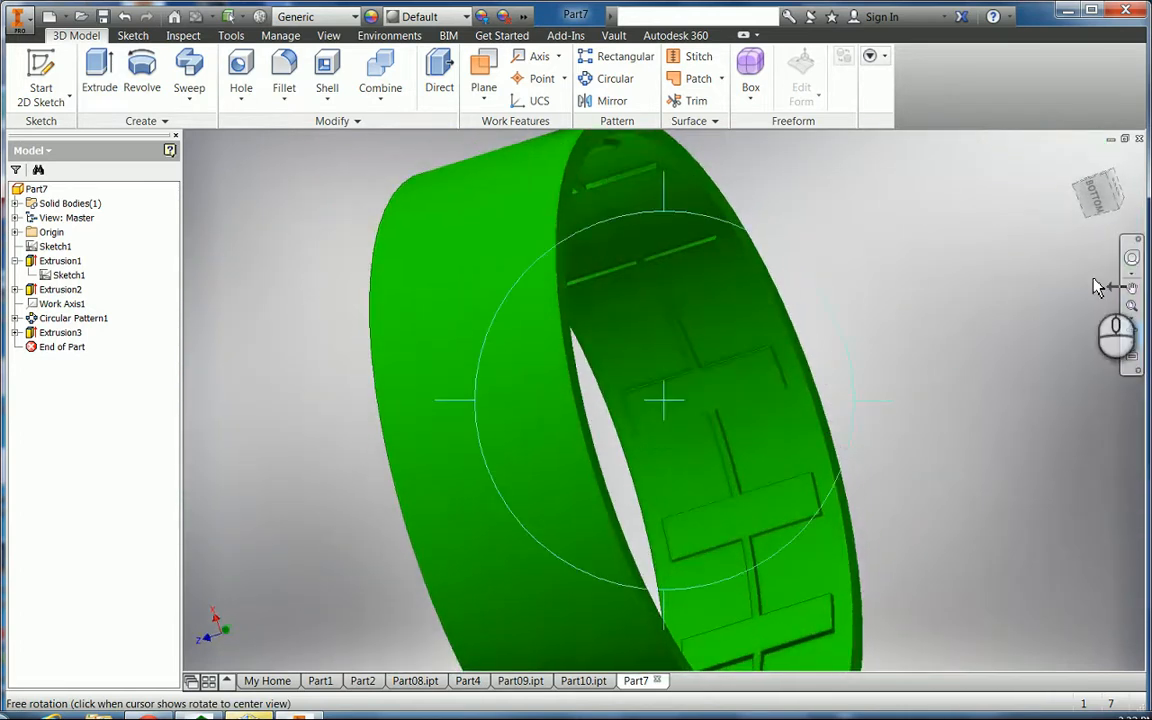
{"action": "left_click", "coordinate": [1080, 163]}
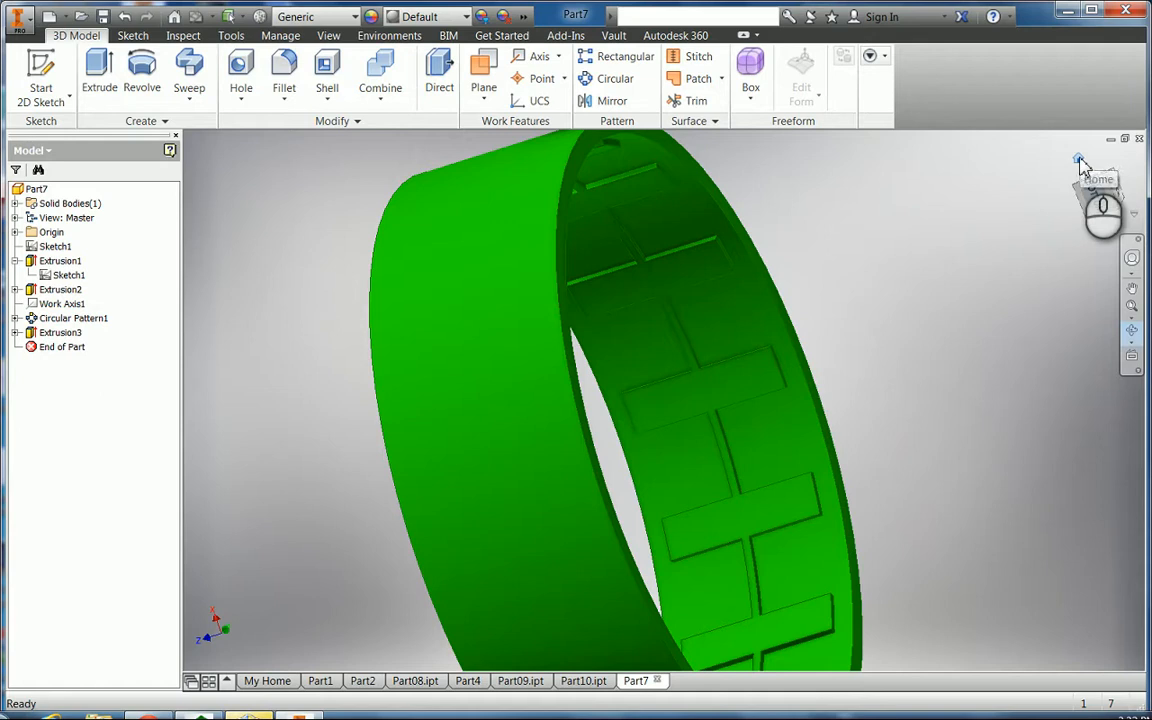